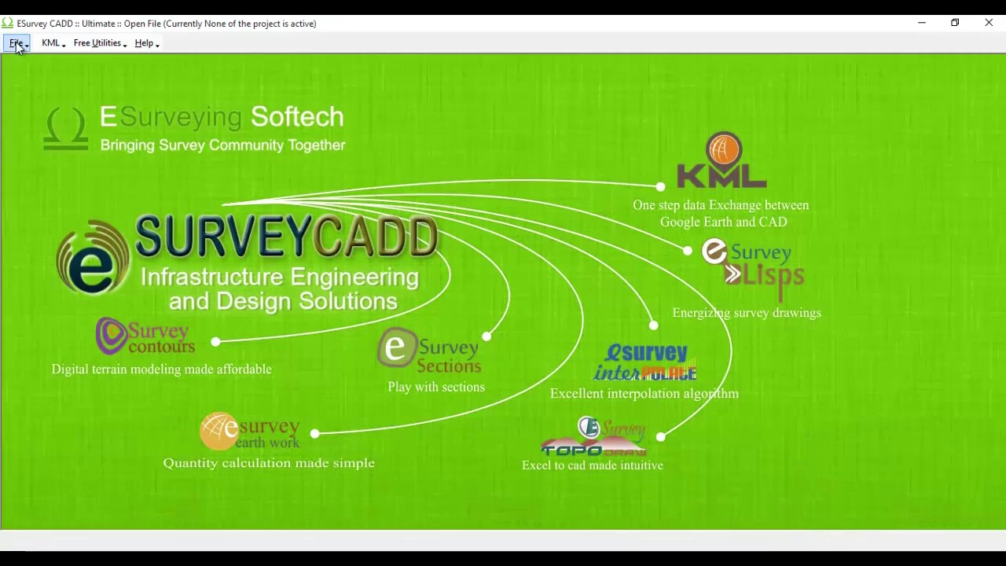
Step: Create and save a new Topo Draw / Contours / Earthwork project file named 'Demo Earthwork'
click(17, 53)
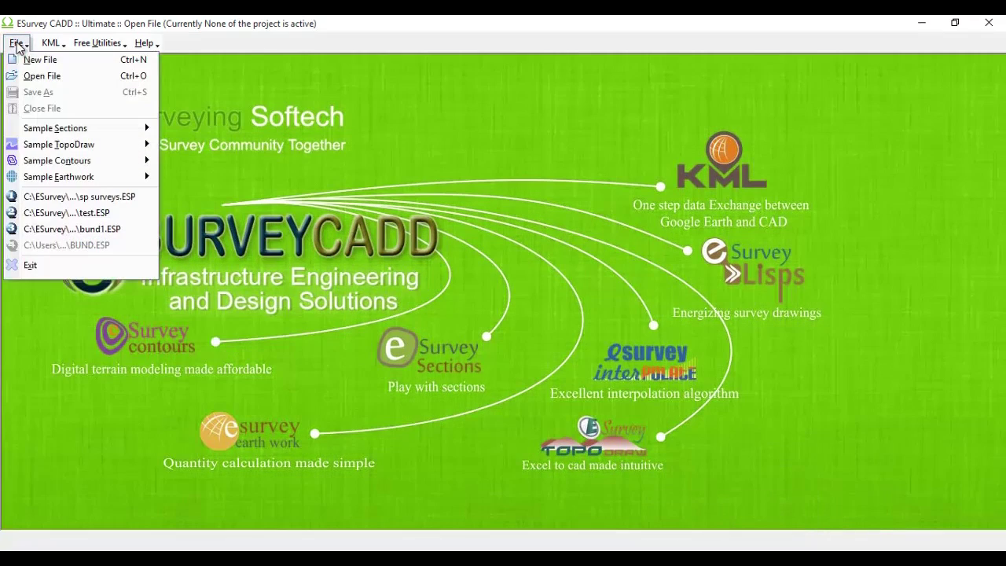
click(39, 60)
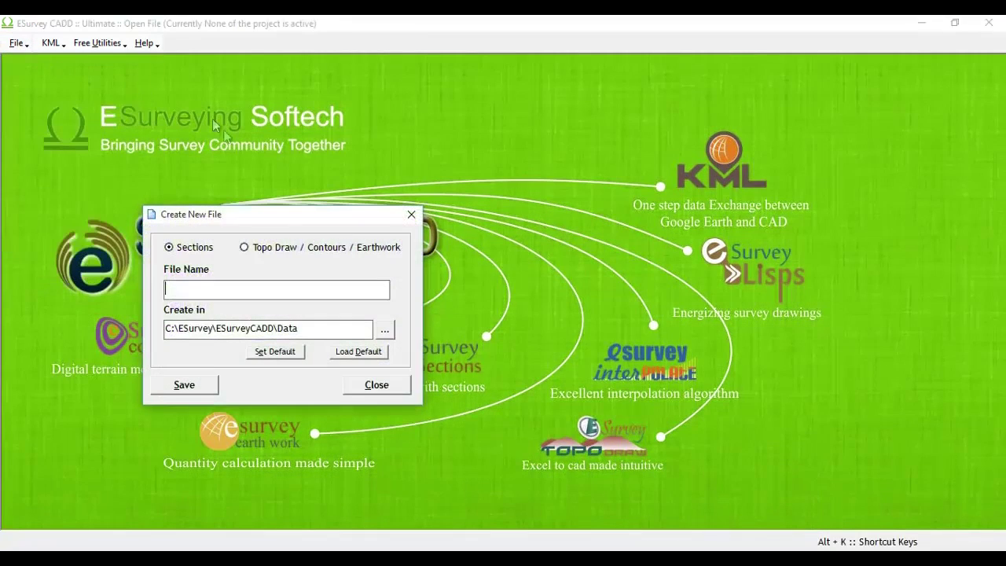
click(252, 250)
click(220, 292)
text(Demo Earthwork)
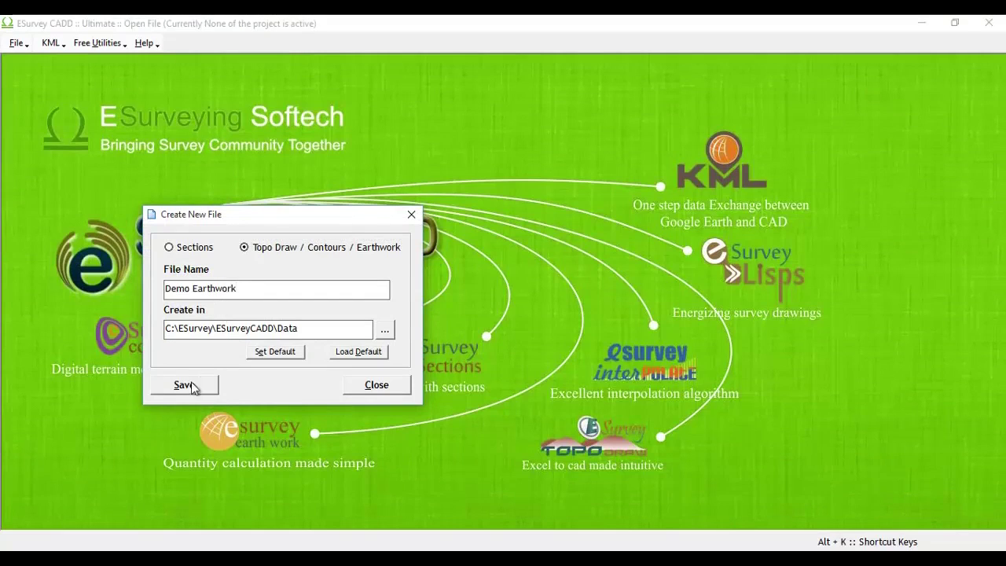
click(186, 389)
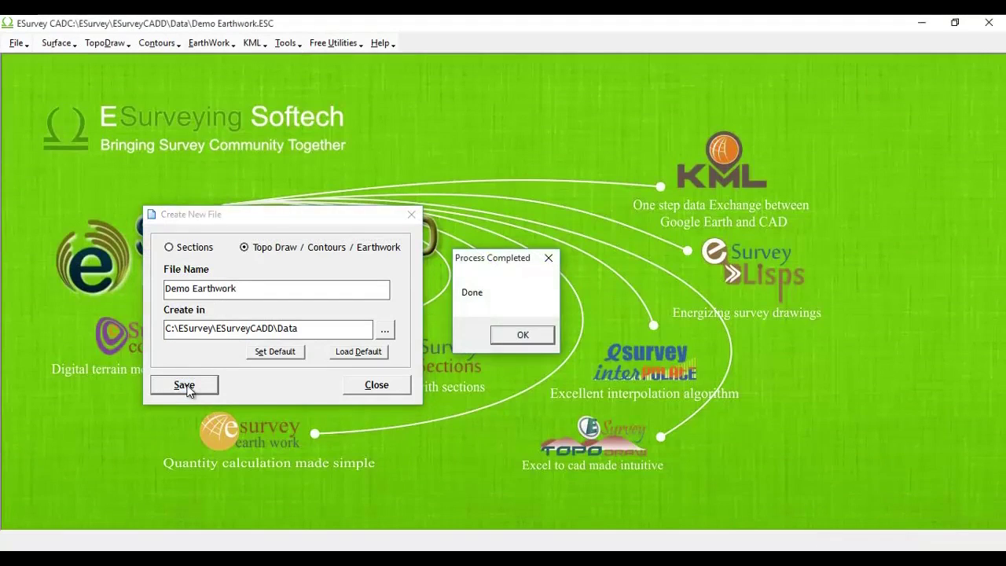
key(Return)
Step: Import the ground survey points from the OGL.xls file
click(57, 42)
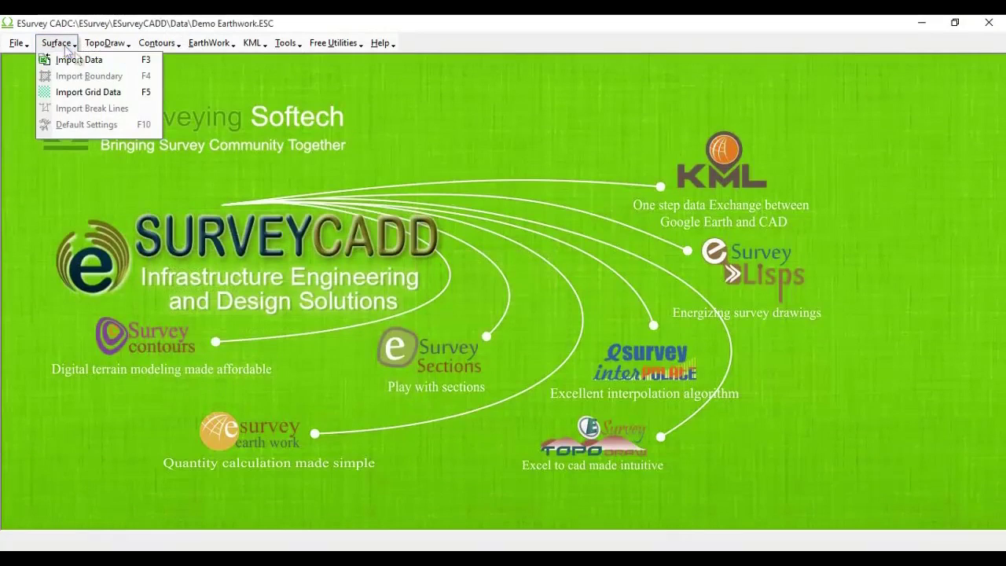
click(102, 63)
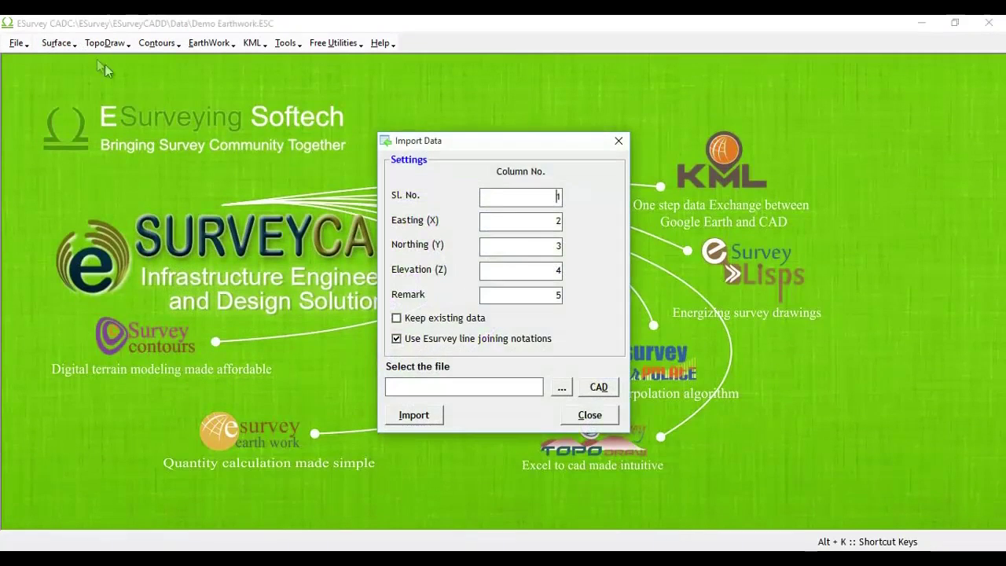
click(563, 388)
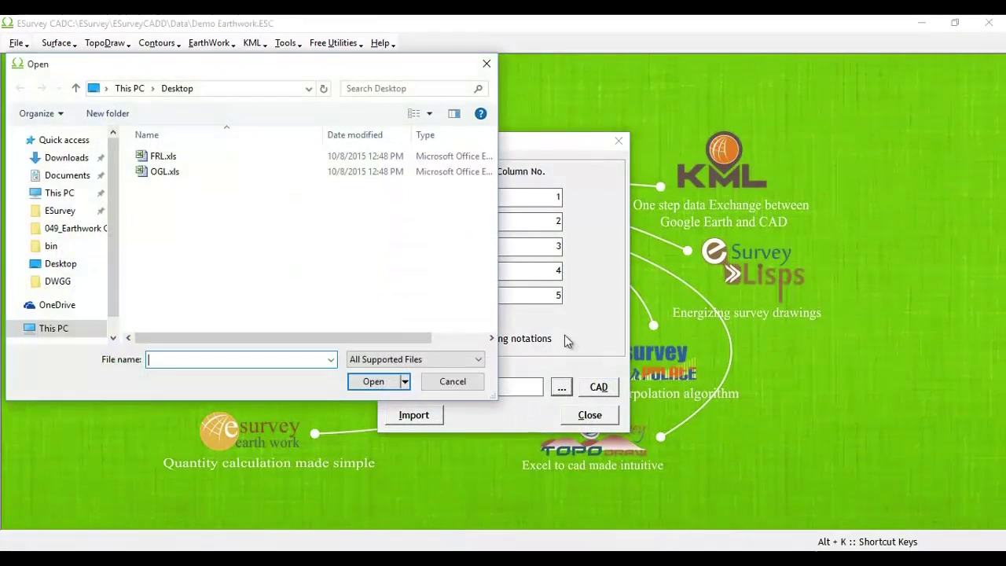
click(189, 173)
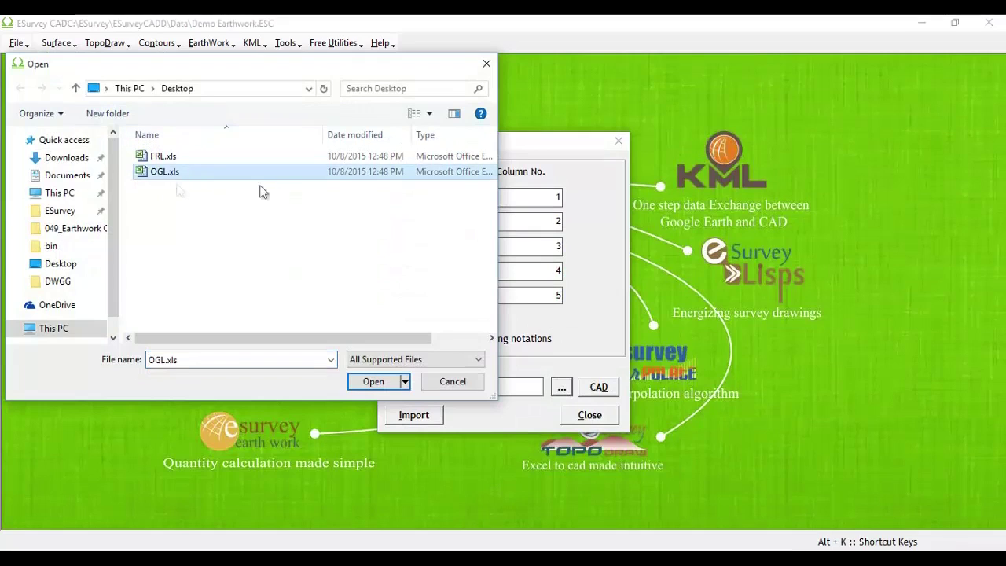
click(371, 381)
key(Return)
click(528, 335)
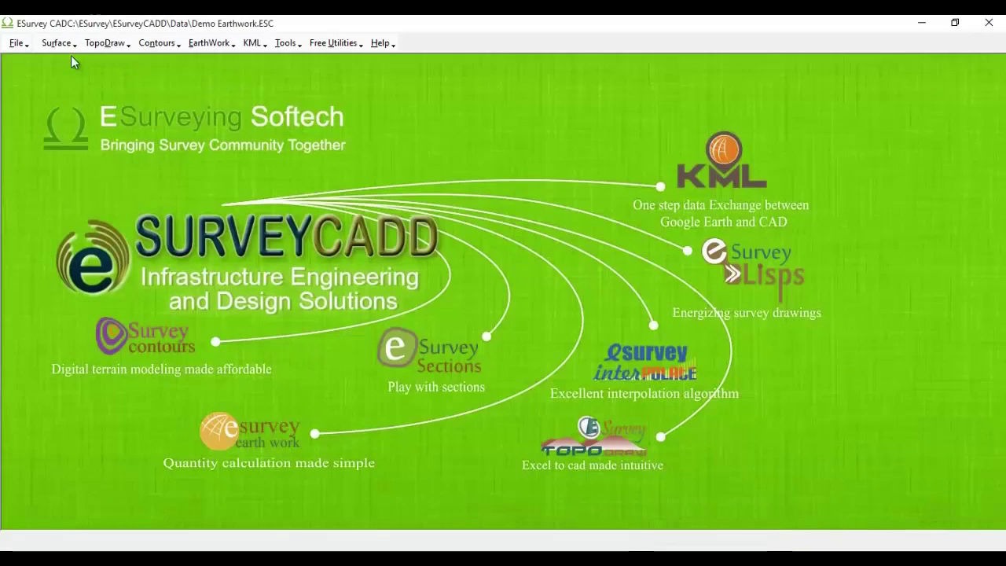
Step: Open the boundary import settings and close them without importing a boundary
click(56, 43)
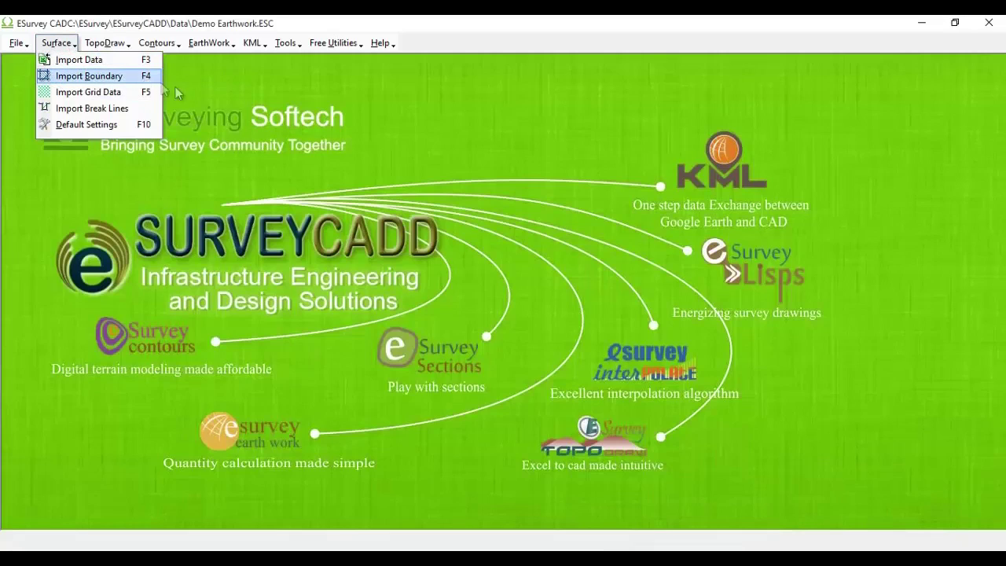
click(87, 75)
click(56, 42)
click(87, 74)
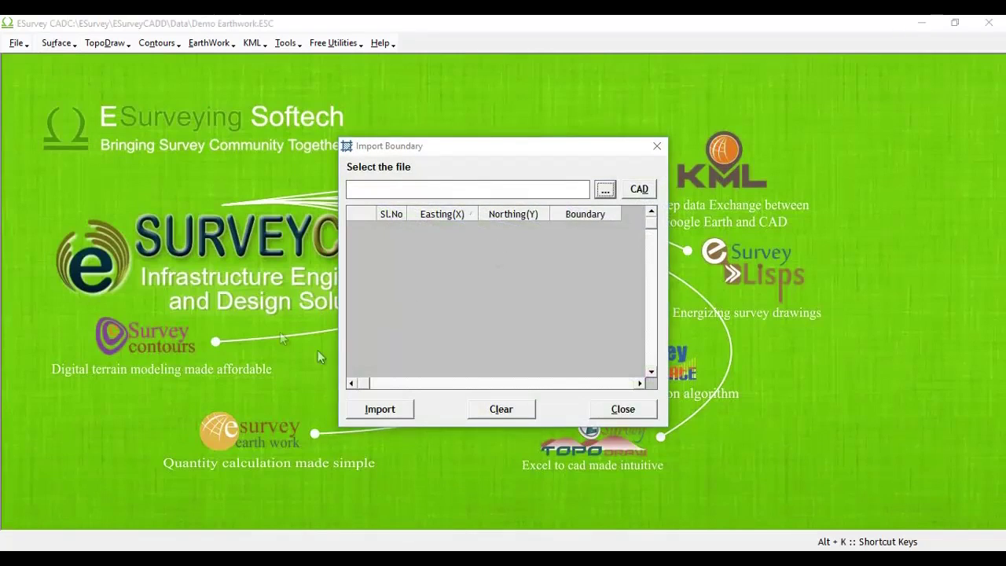
click(623, 409)
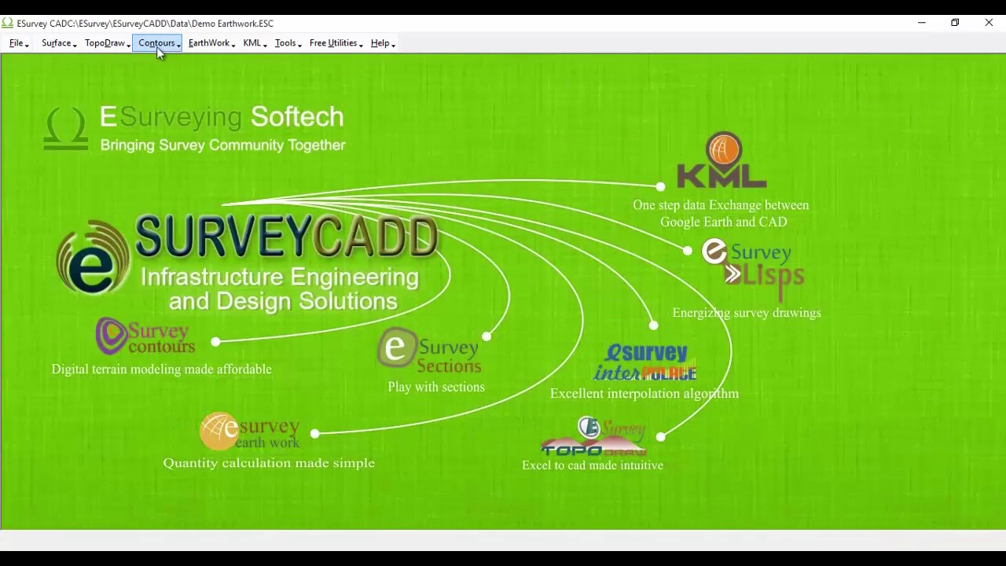
Step: View the ground surface at scanning radius 30 and formation level 0: 21 sections, area 29329
click(209, 43)
click(231, 62)
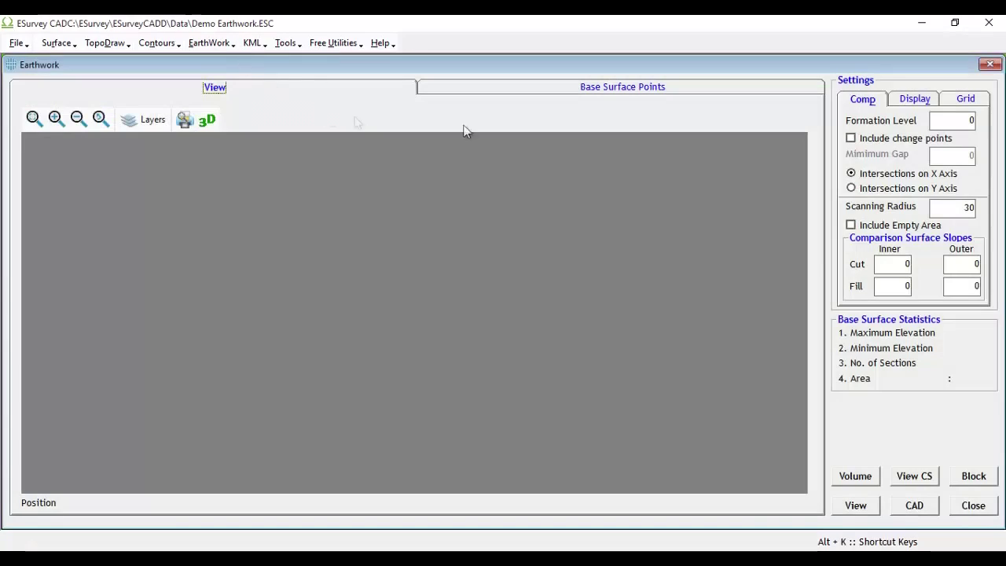
double_click(960, 207)
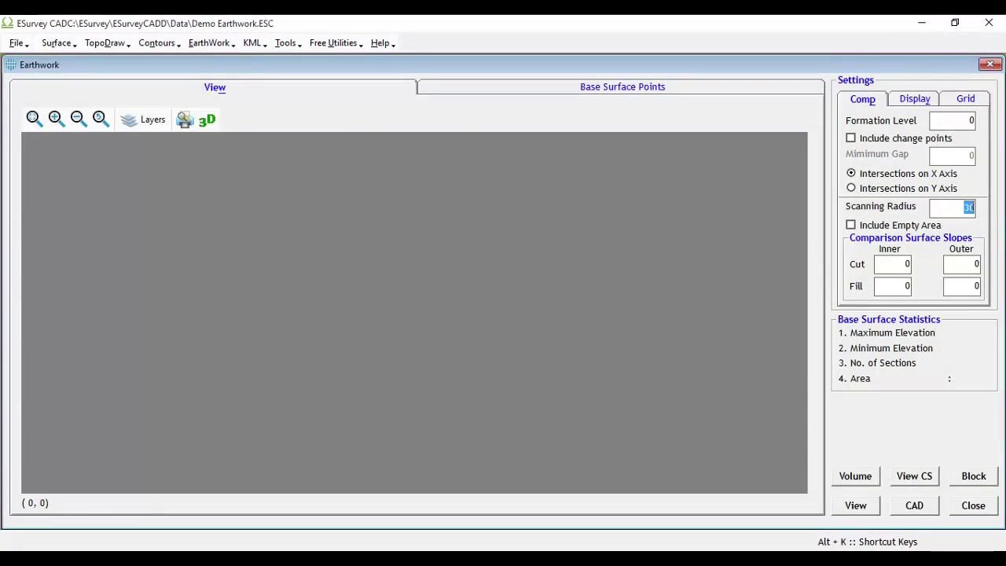
click(856, 503)
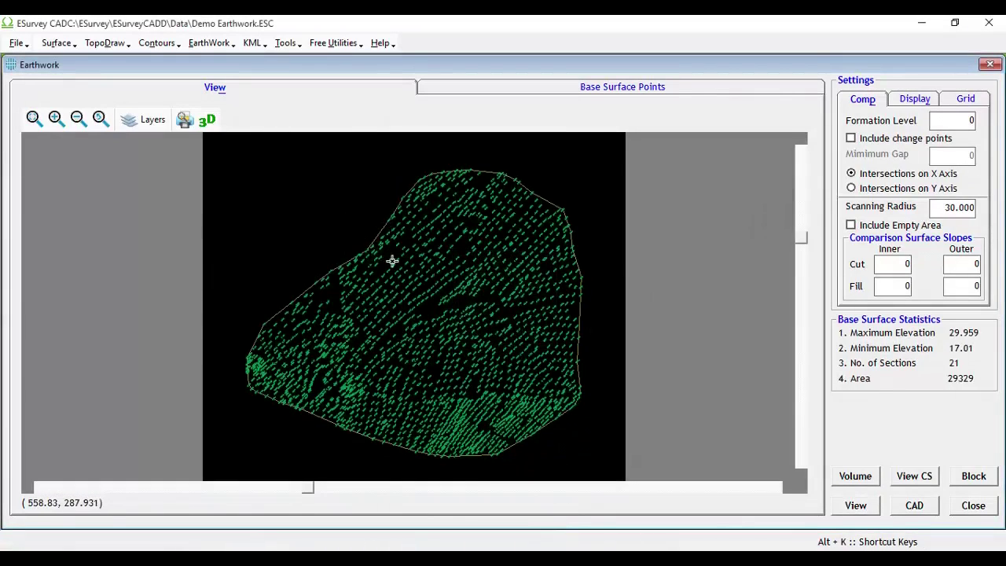
scroll(393, 261, up, 5)
scroll(411, 267, down, 5)
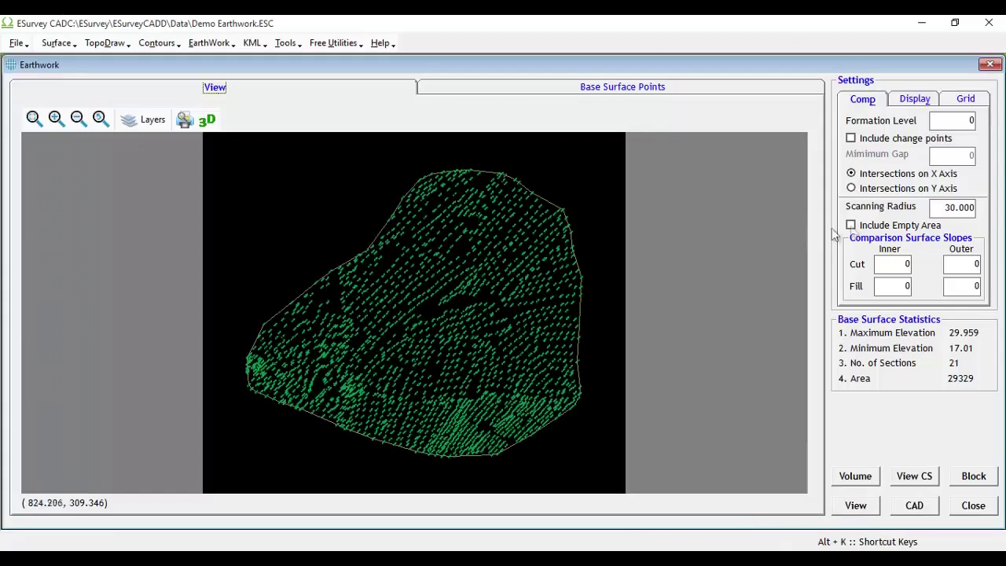
Step: Set the elevation grid X and Y and grid line spacing X and Y all to 5
click(960, 99)
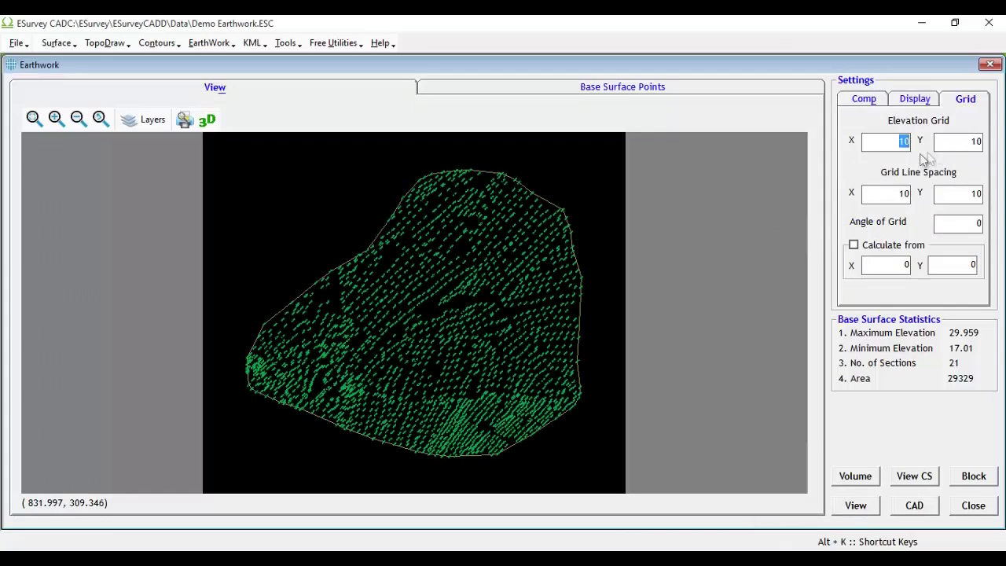
text(5)
double_click(966, 140)
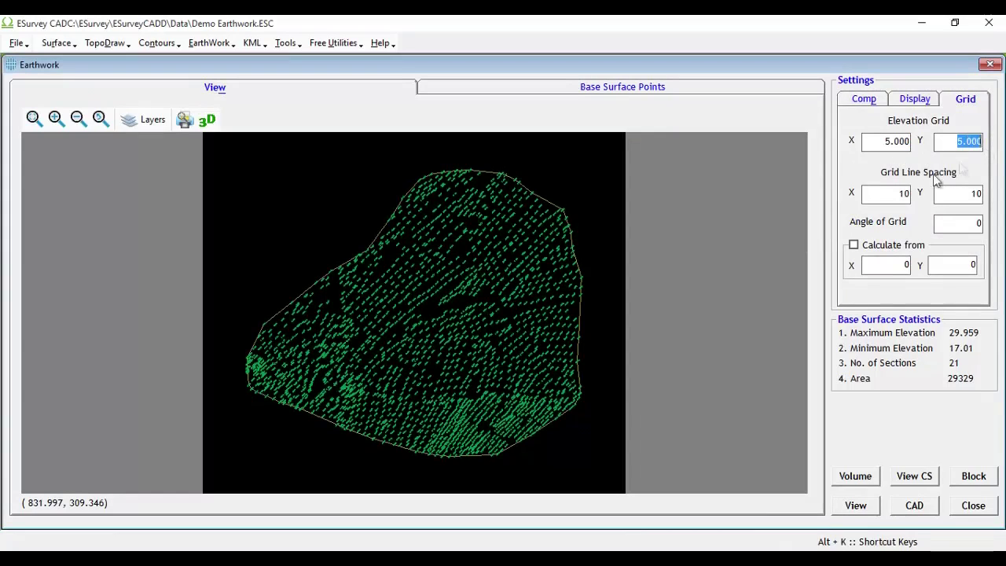
text(5)
double_click(895, 194)
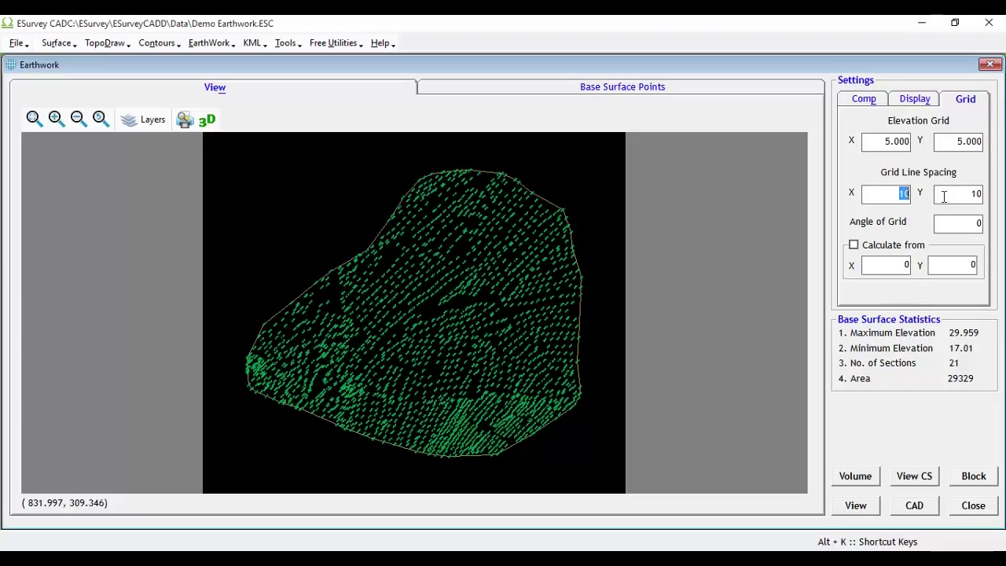
text(5)
click(954, 197)
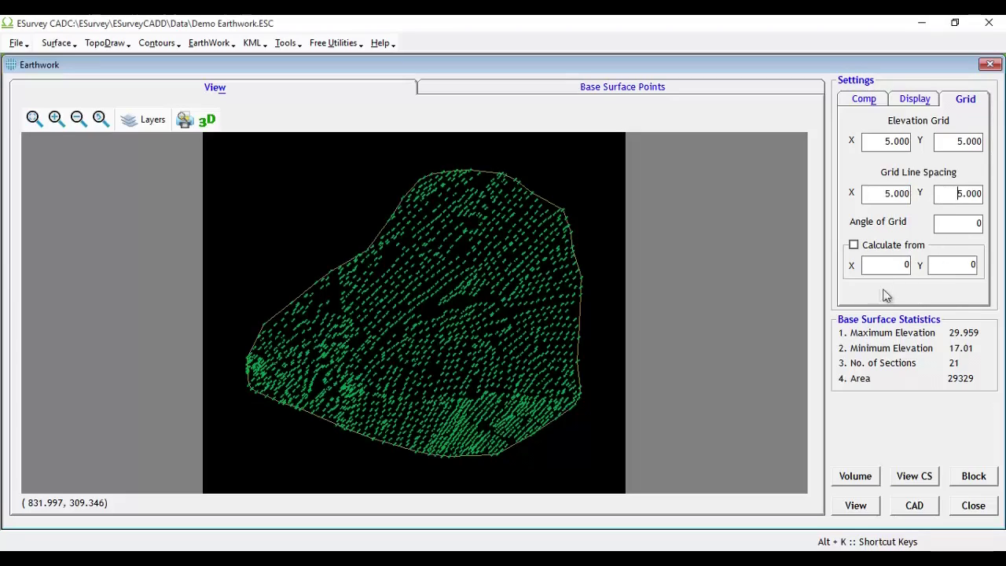
double_click(904, 264)
click(927, 106)
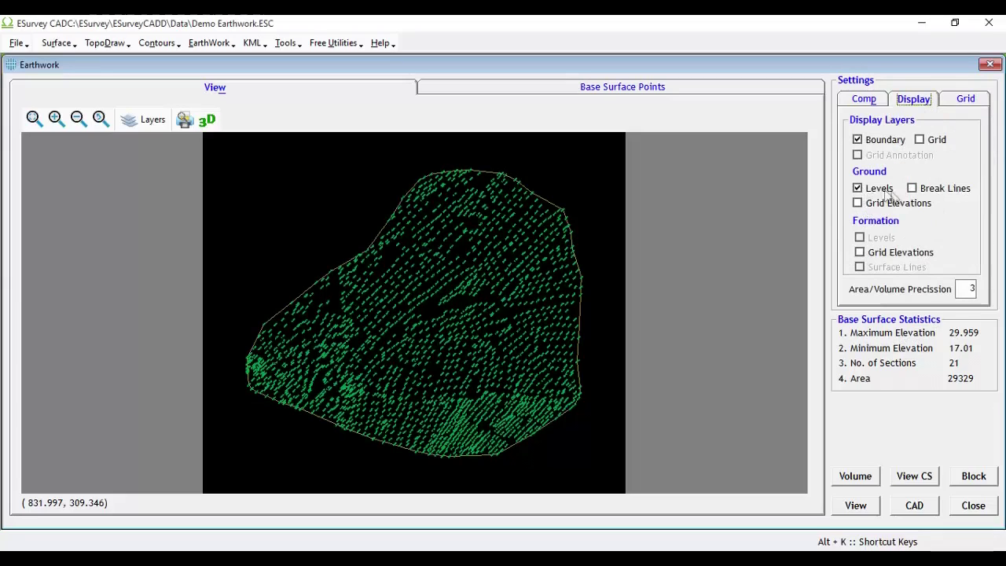
Step: Turn on the grid display layer and redraw the earthwork view with ground grid elevations
click(920, 139)
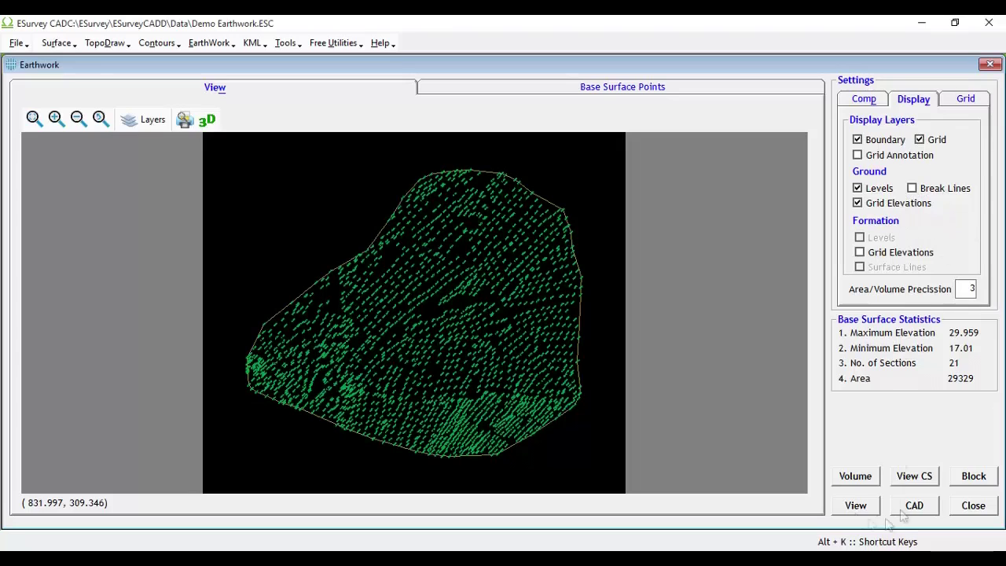
click(926, 504)
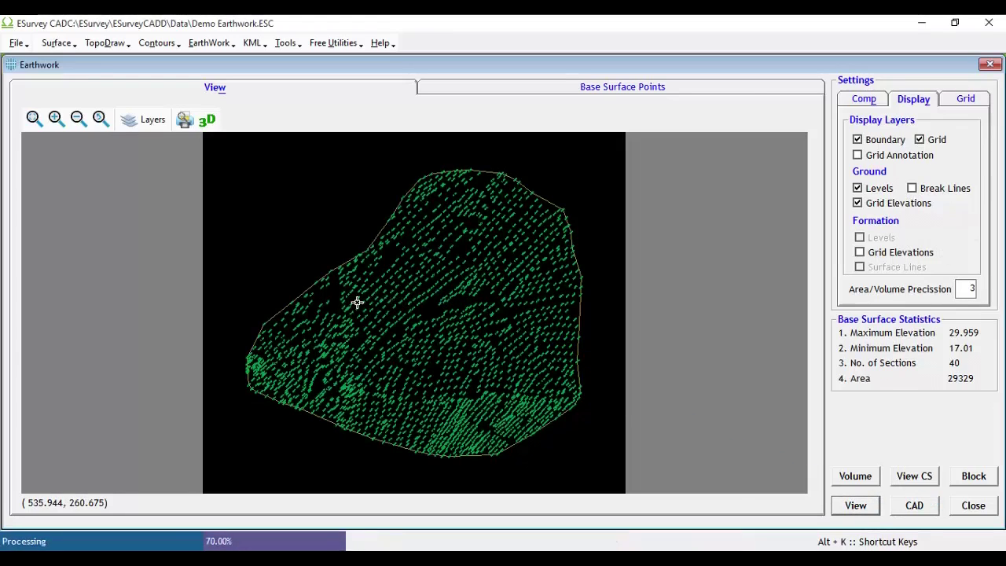
scroll(343, 250, up, 5)
scroll(382, 278, down, 5)
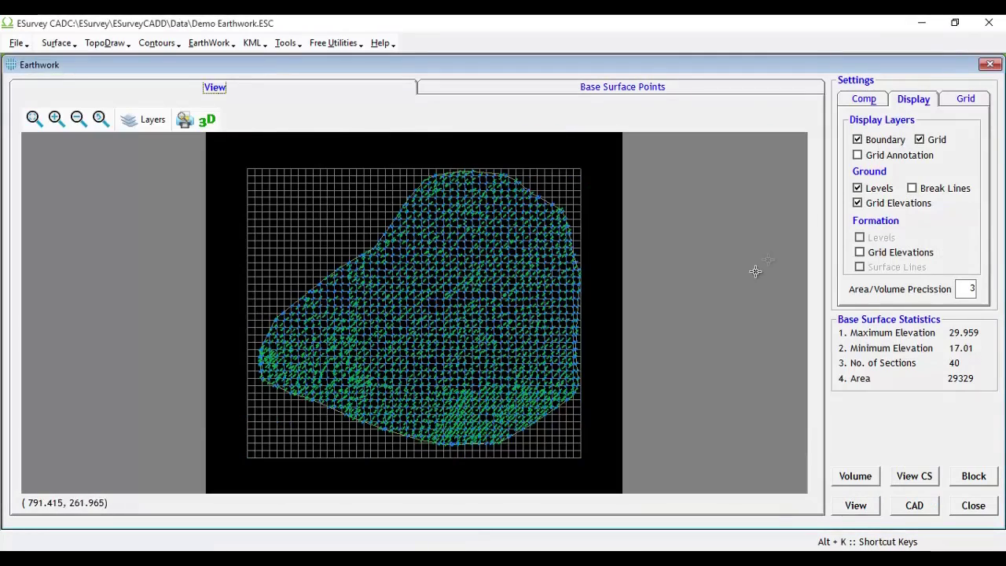
click(875, 100)
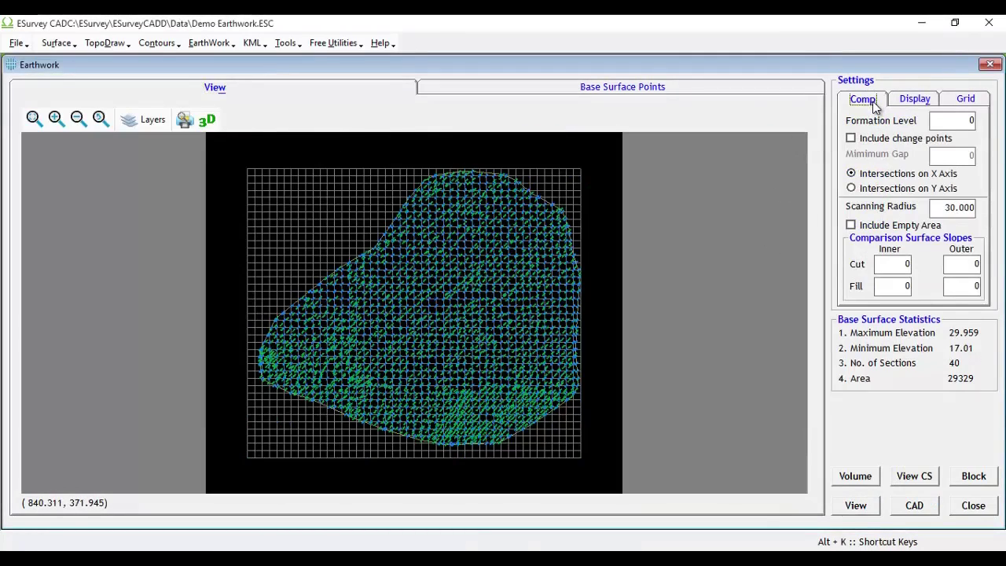
Step: Enter 25 as the formation level, keeping the scanning radius at 30
click(965, 100)
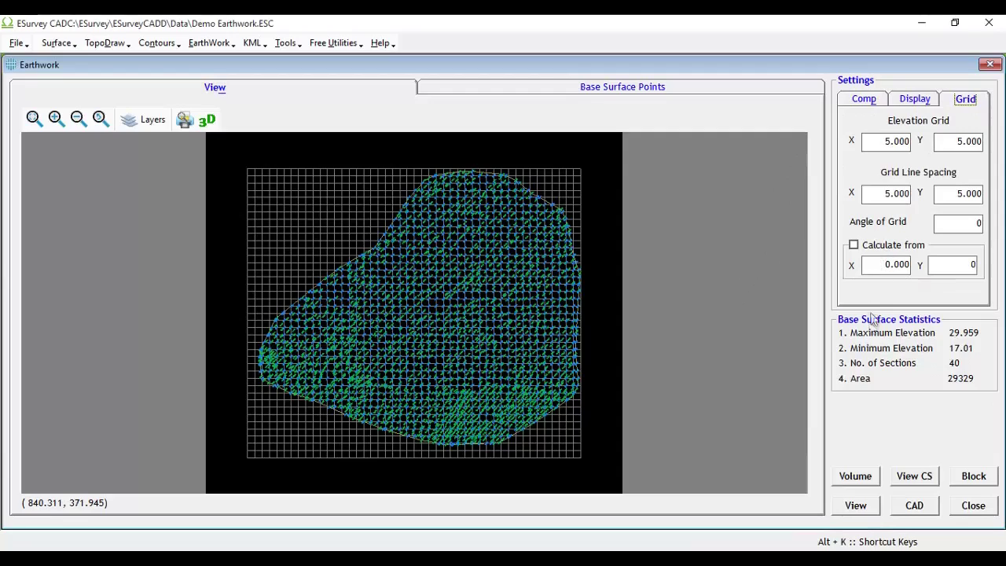
click(916, 99)
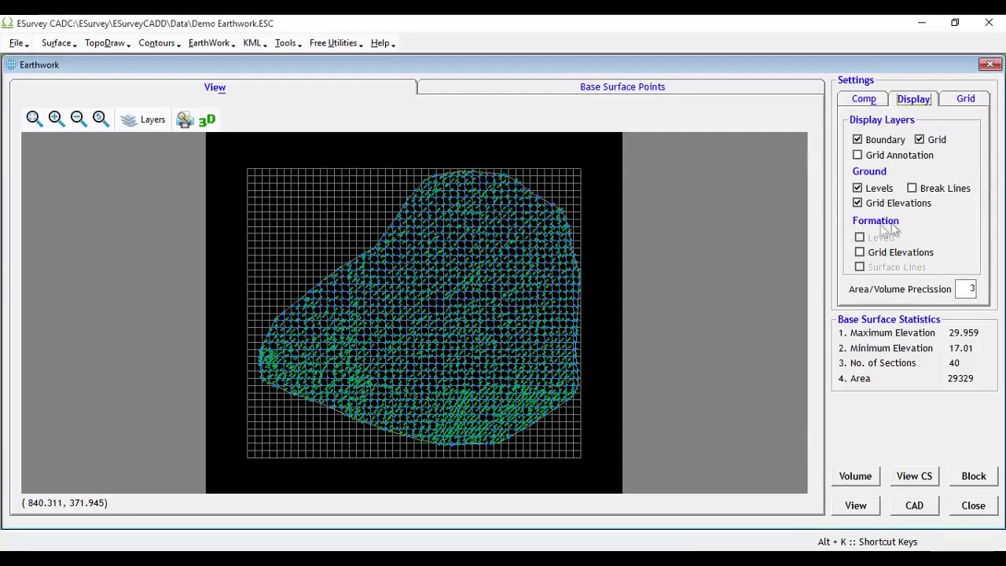
click(864, 100)
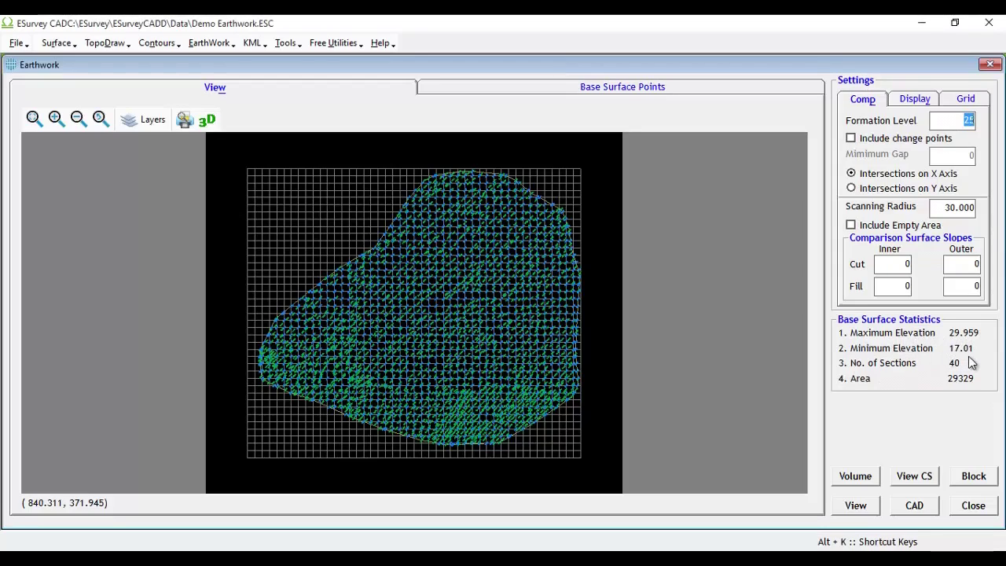
key(shift+Tab)
text(25)
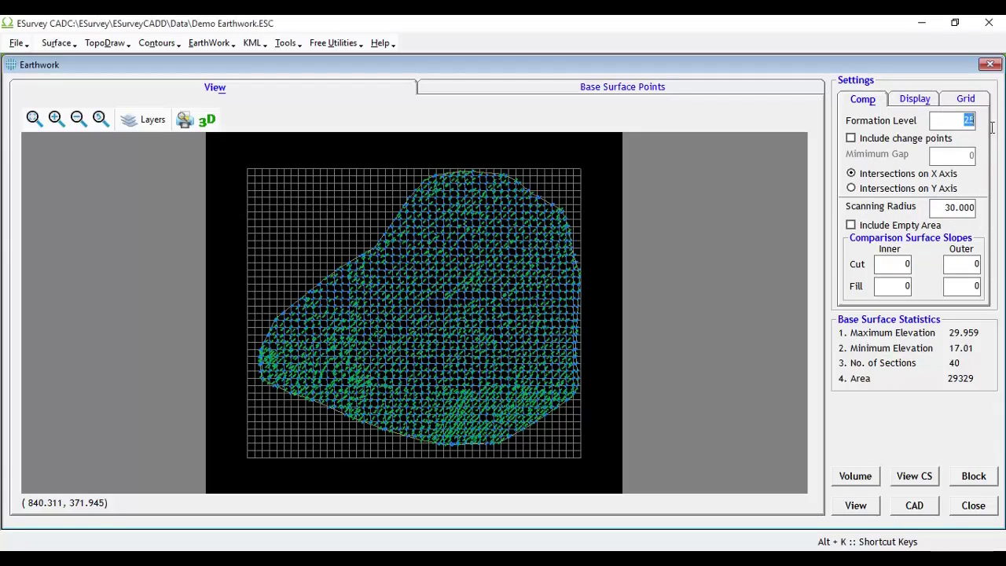
click(947, 121)
double_click(969, 120)
click(970, 126)
double_click(969, 126)
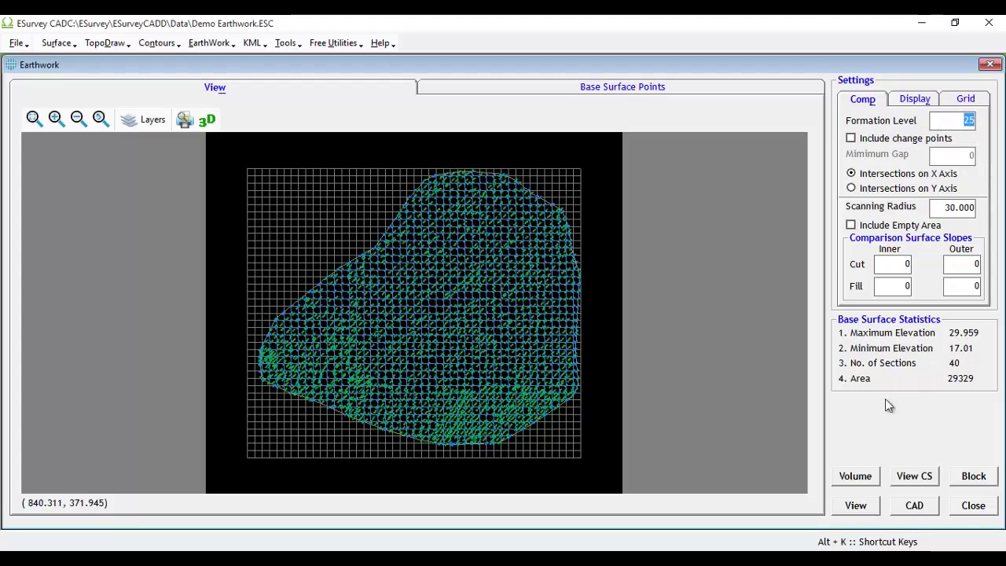
Step: Compute volumes at formation level 25, then at 25.3: 17,843.898 cutting and 26,439.625 filling
click(850, 476)
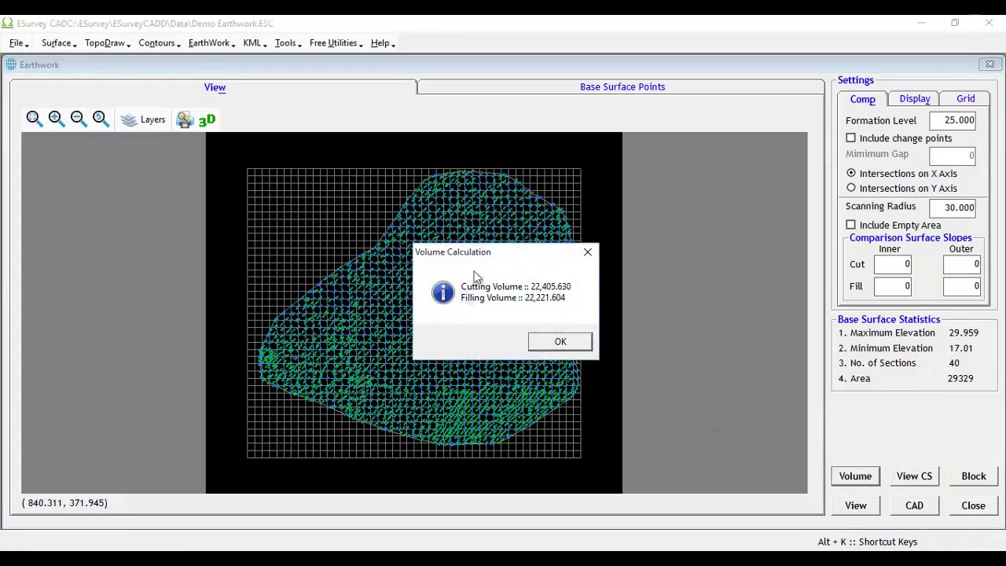
click(541, 346)
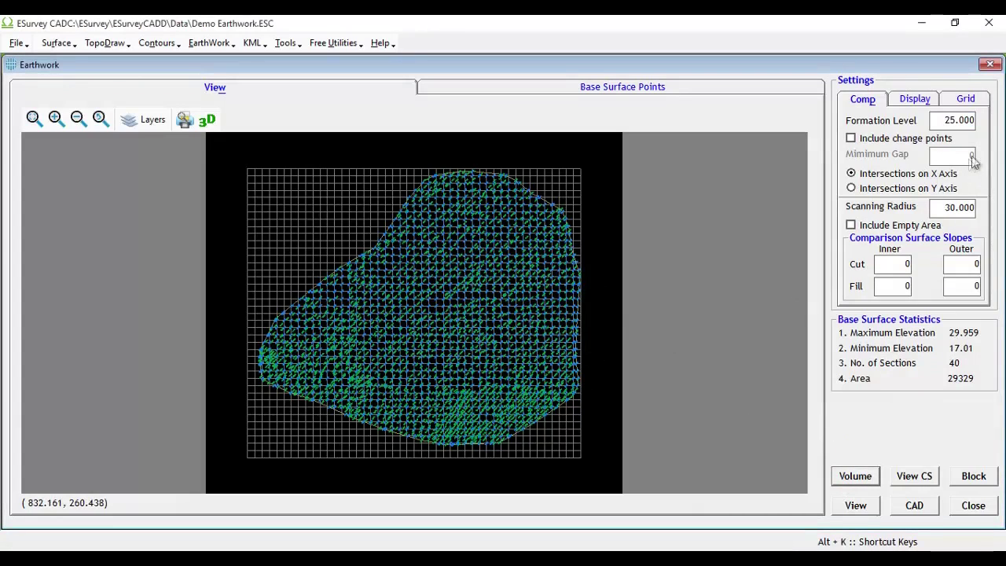
drag(955, 121, 997, 130)
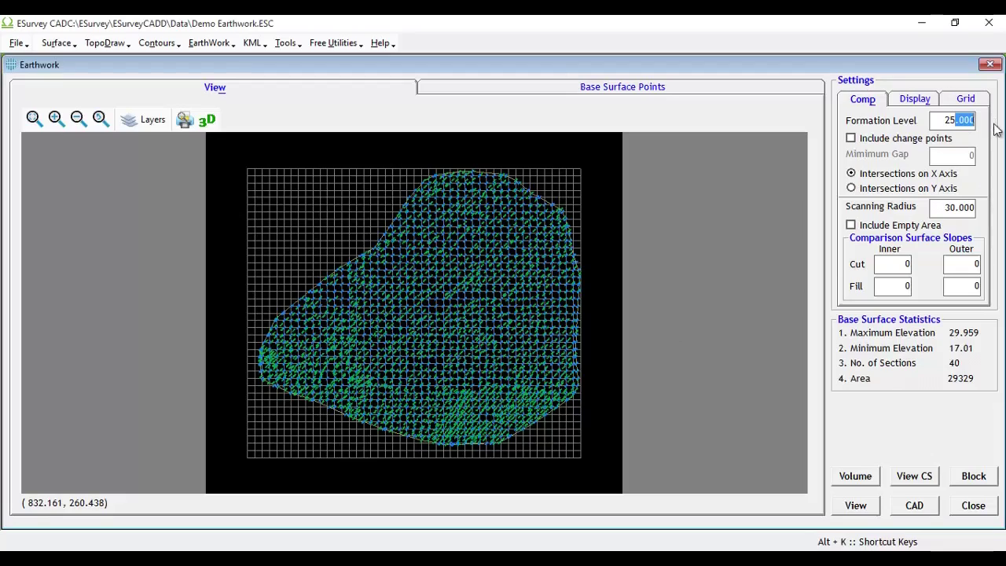
key(BackSpace)
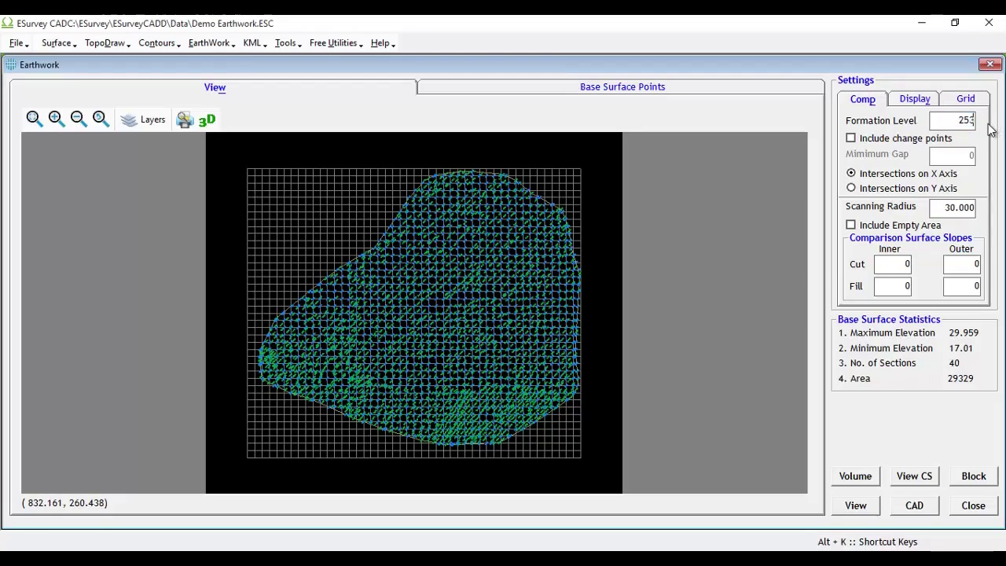
text(3)
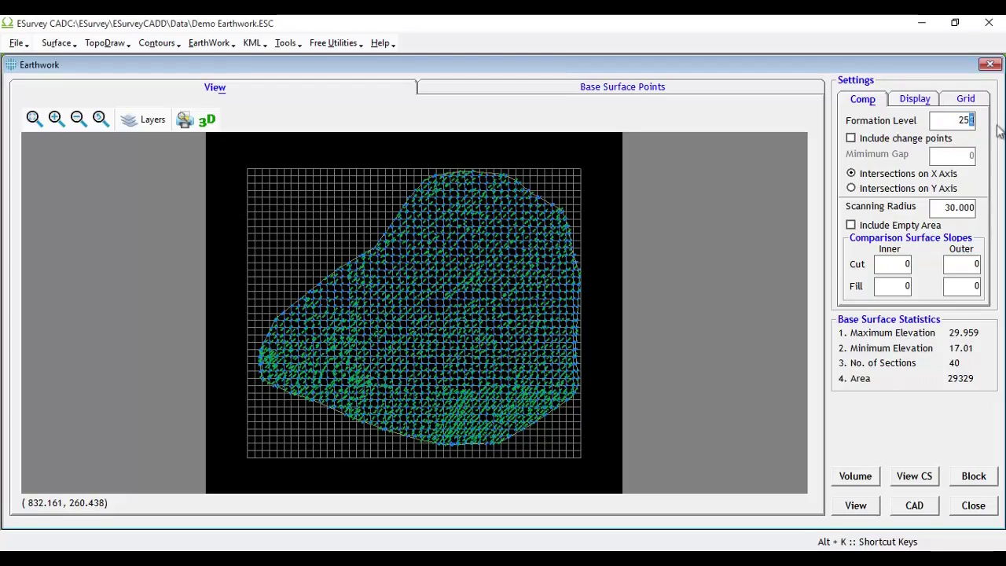
key(BackSpace)
key(BackSpace)
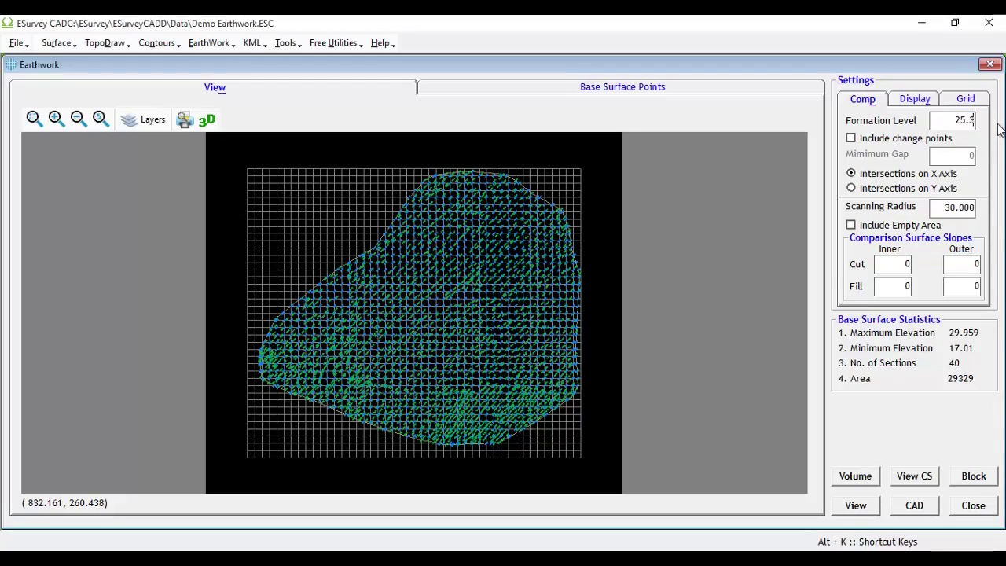
click(855, 475)
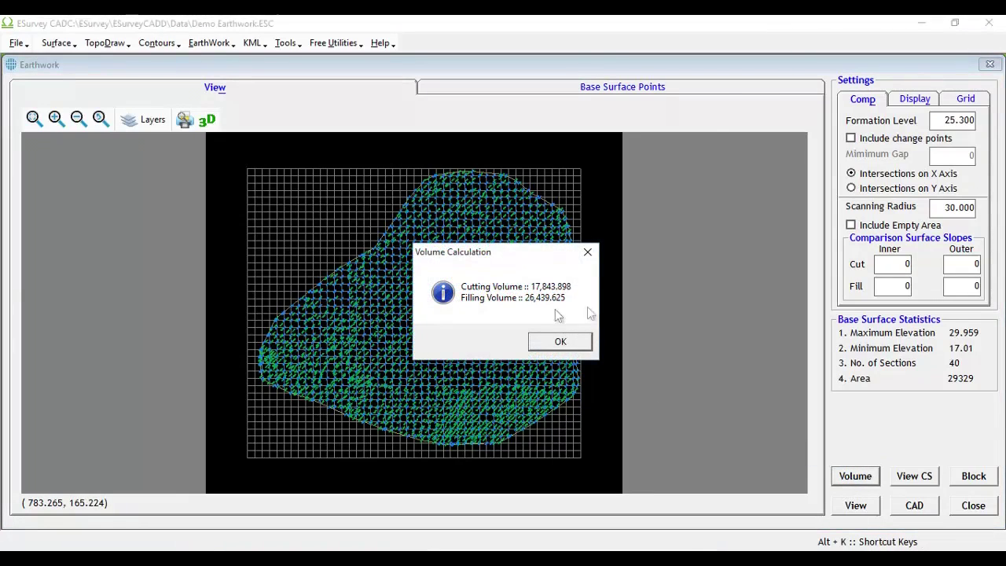
click(560, 342)
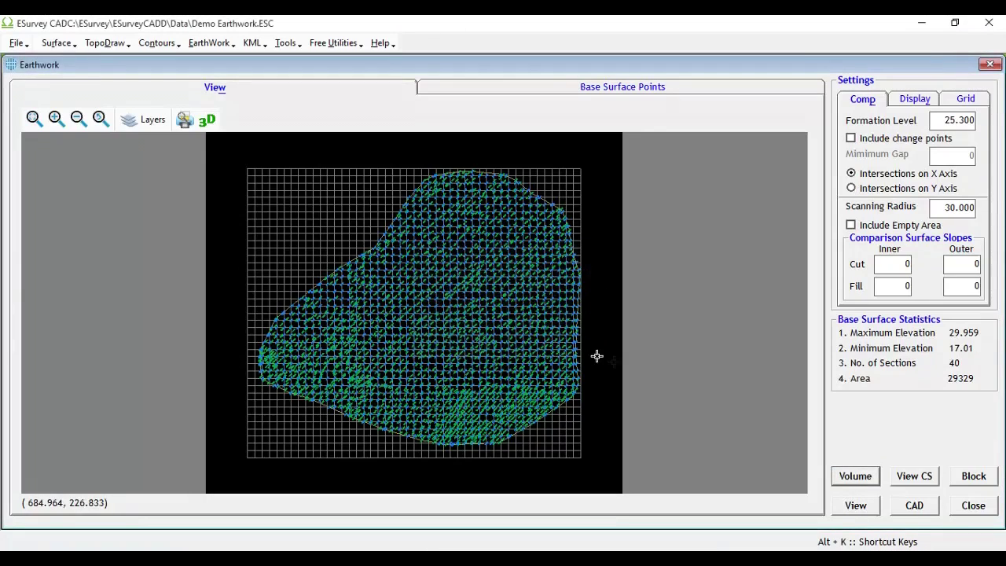
click(917, 478)
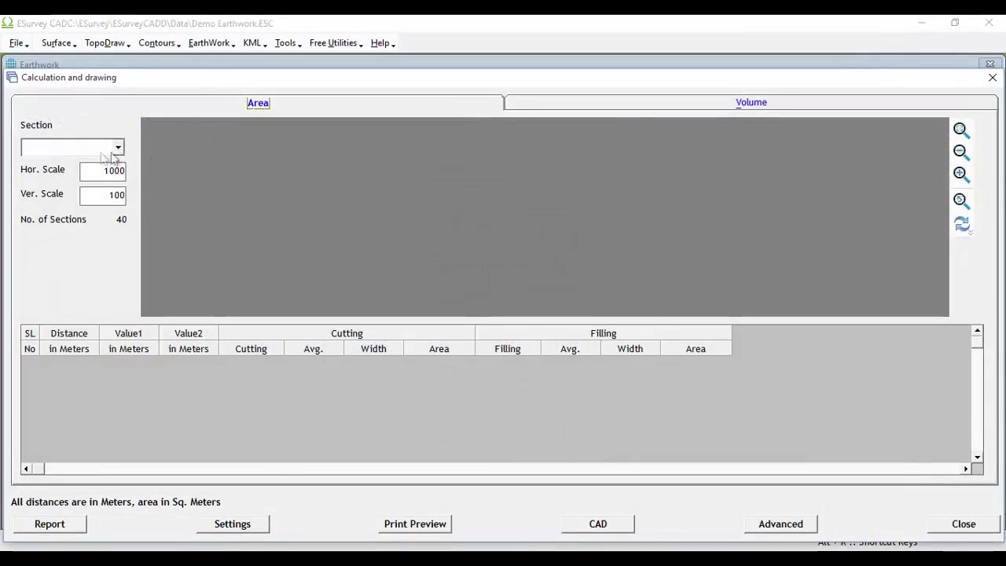
Step: Display cross-section 175.000 with its area table (172.776 cutting, 0.000 filling) and zoom its drawing
click(101, 149)
click(69, 218)
click(503, 144)
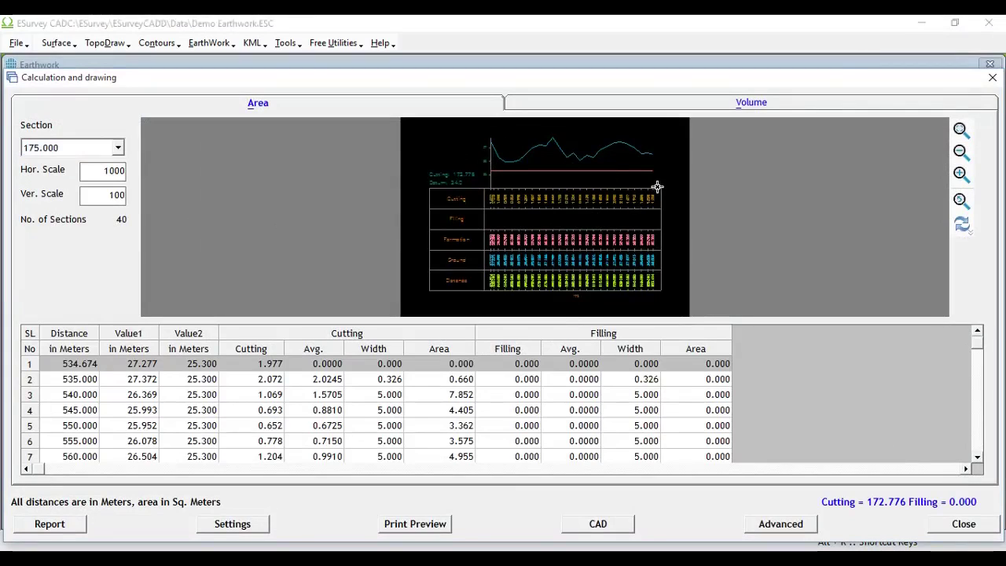
scroll(660, 186, up, 3)
scroll(733, 184, down, 3)
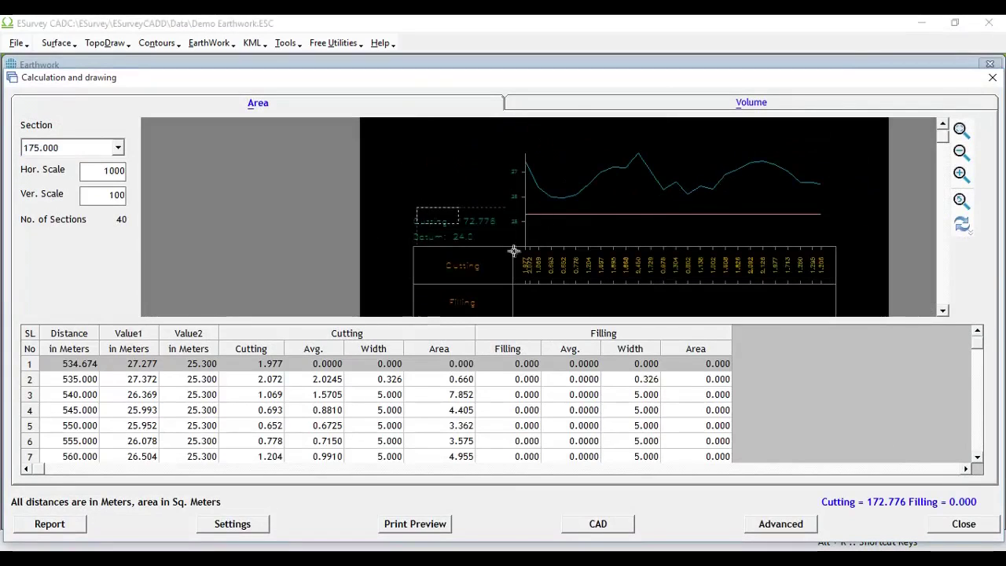
scroll(512, 250, up, 2)
scroll(514, 240, down, 5)
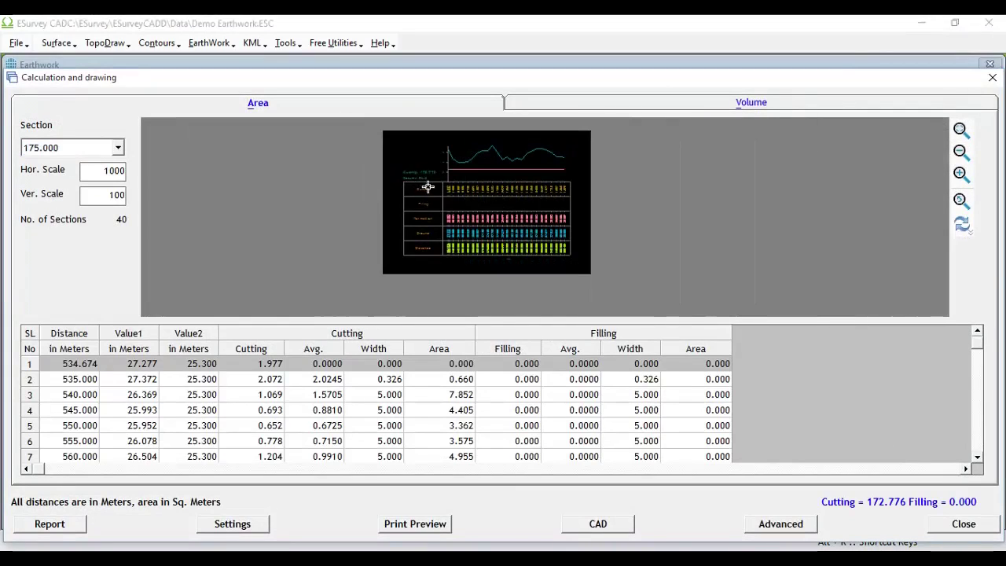
scroll(428, 187, up, 1)
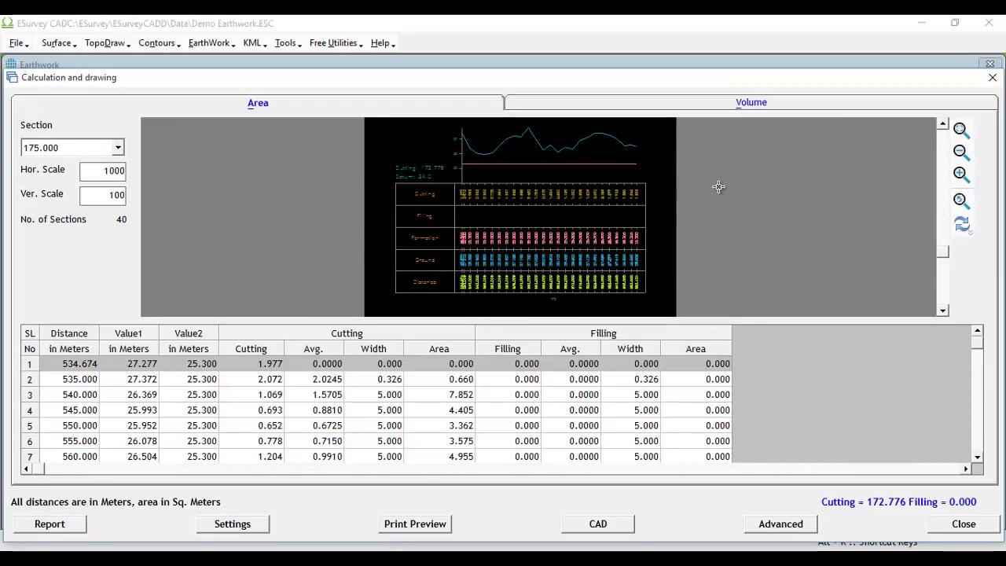
scroll(719, 186, down, 1)
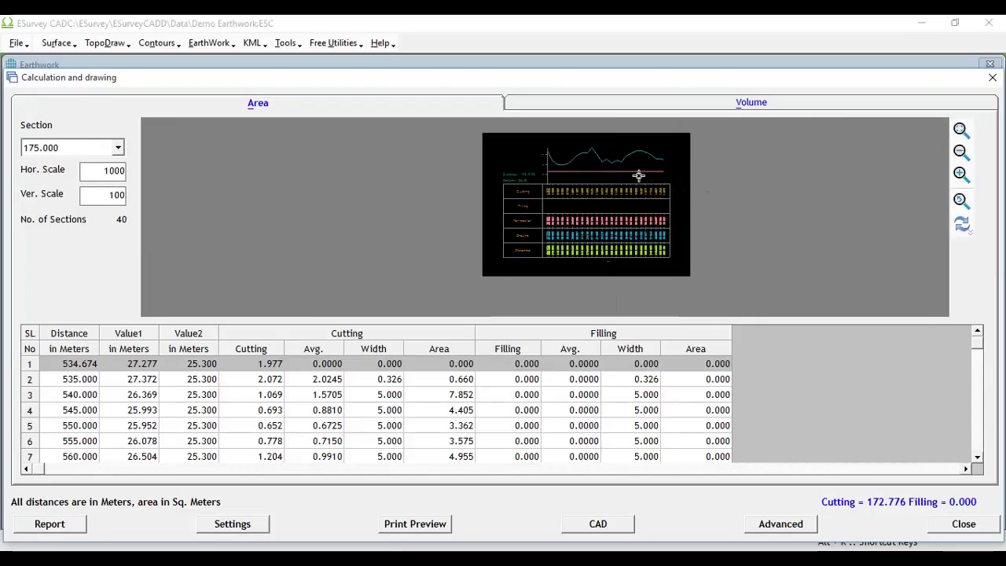
click(698, 103)
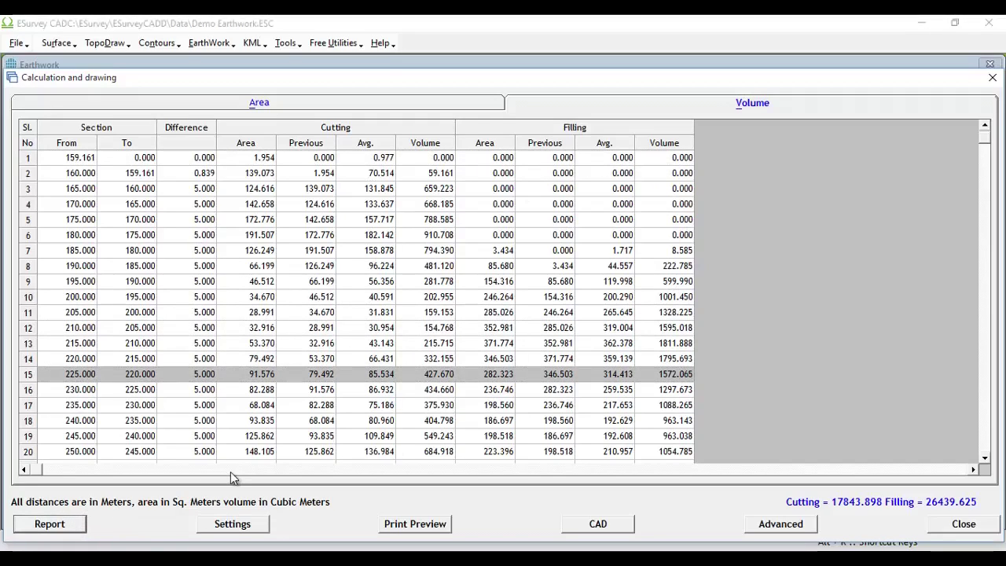
Step: Generate the Excel volume report and check totals 17843.906 in I46 and 26439.634 in M46
click(382, 521)
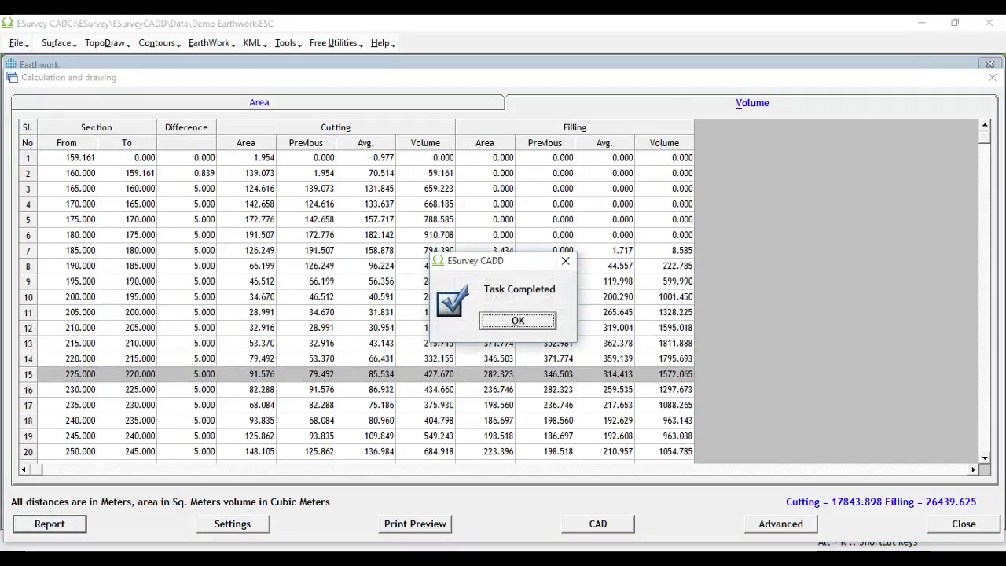
click(519, 322)
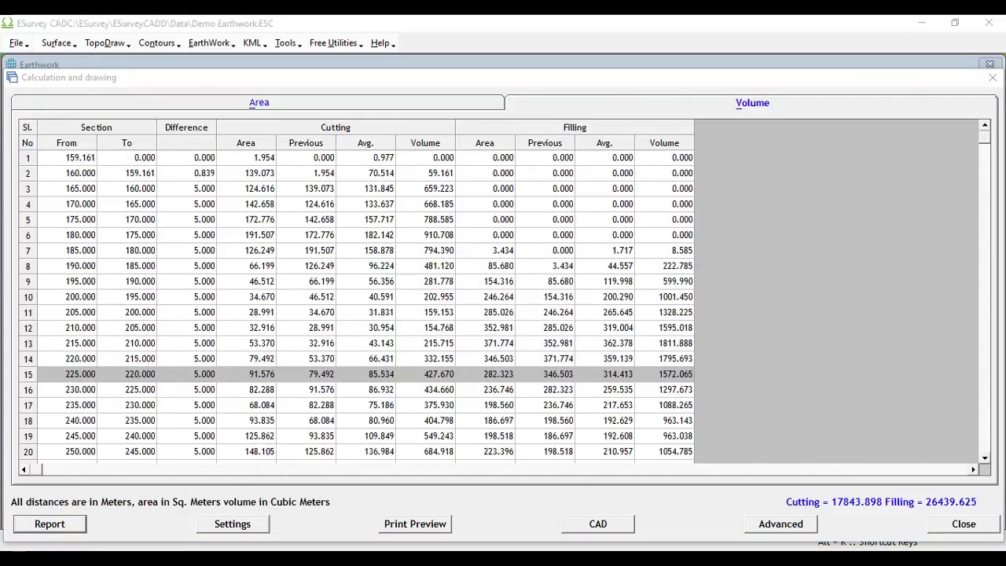
double_click(790, 72)
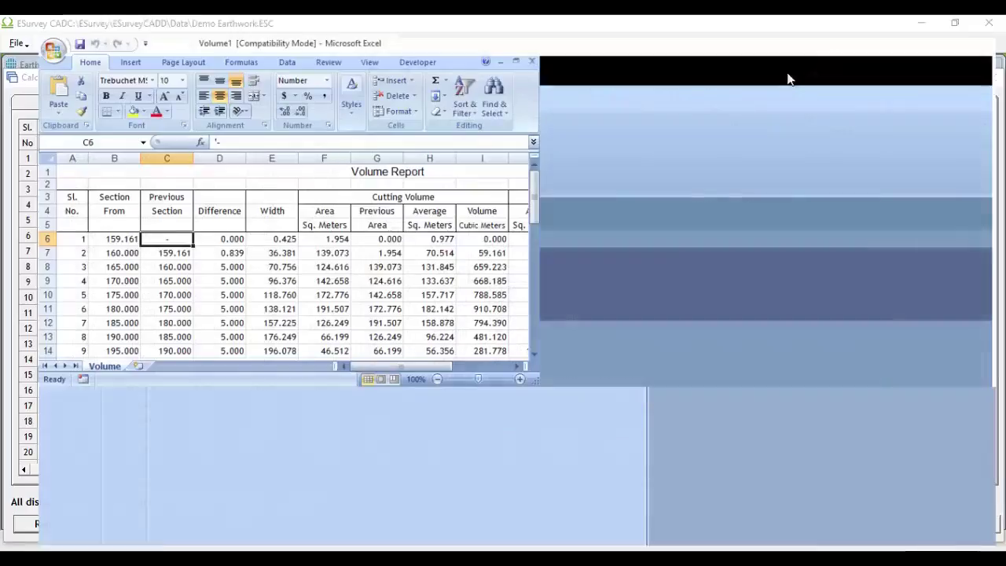
scroll(462, 231, down, 14)
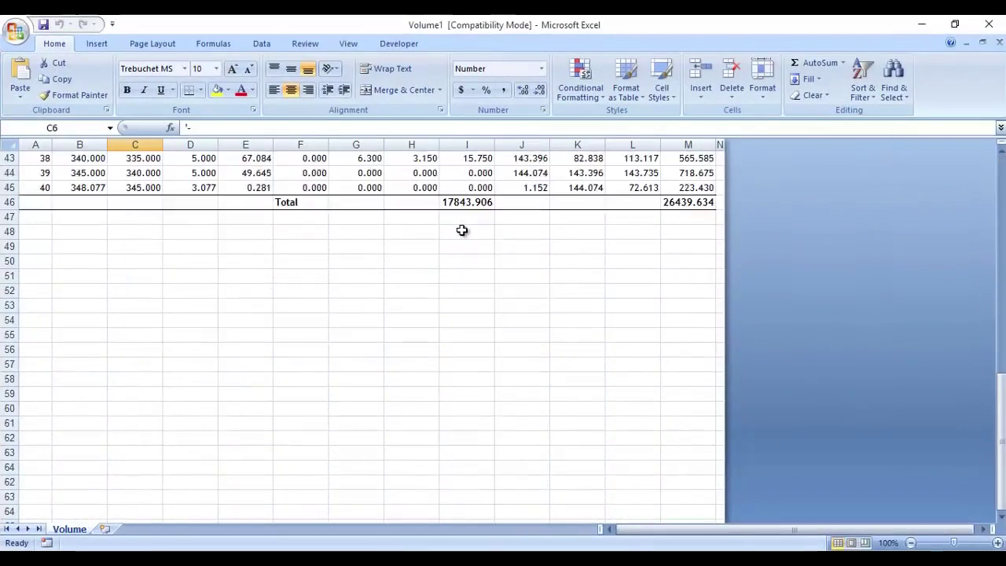
scroll(461, 230, up, 3)
click(458, 335)
click(685, 335)
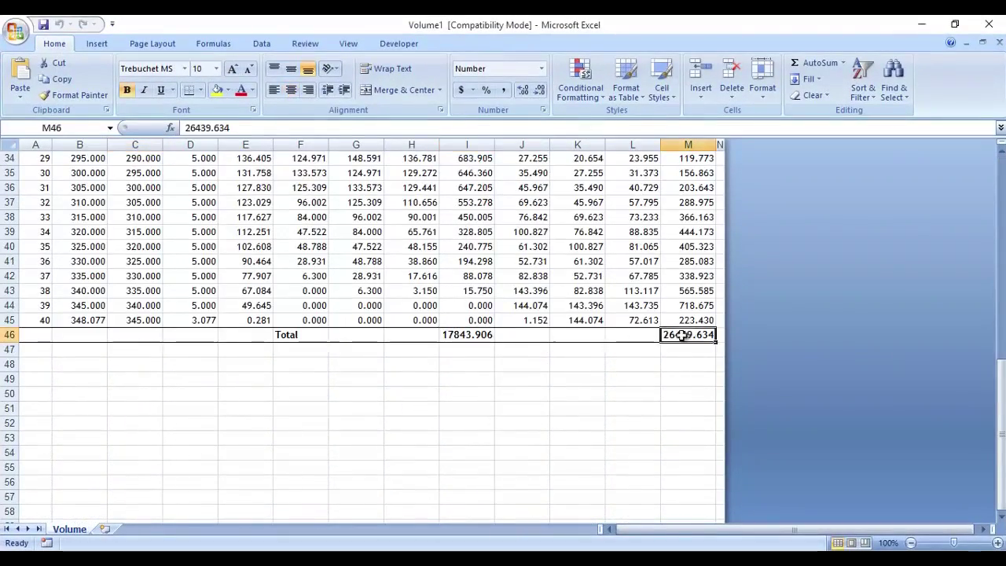
scroll(535, 273, up, 11)
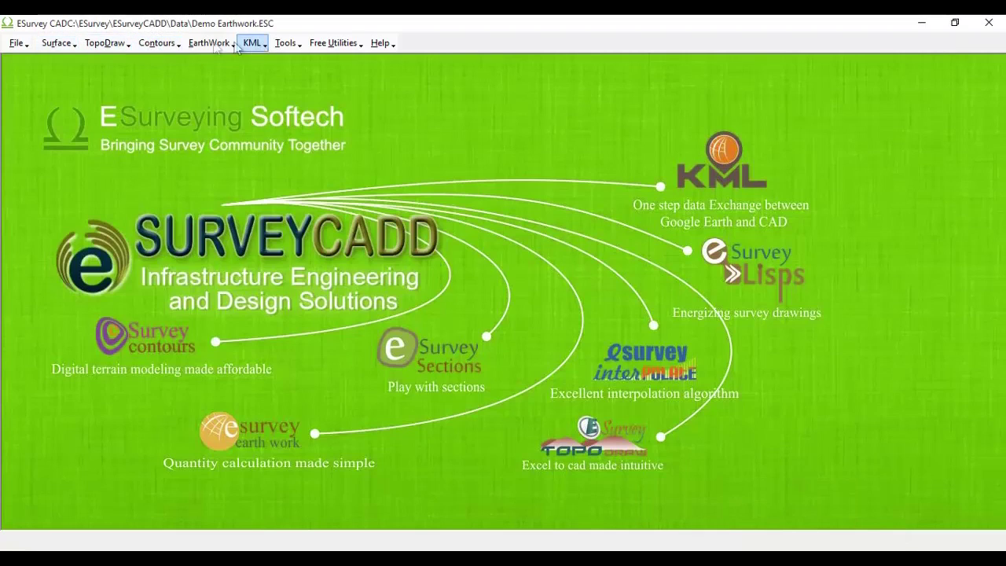
Step: Back in ESurvey CADD, open the EarthWork menu
click(206, 44)
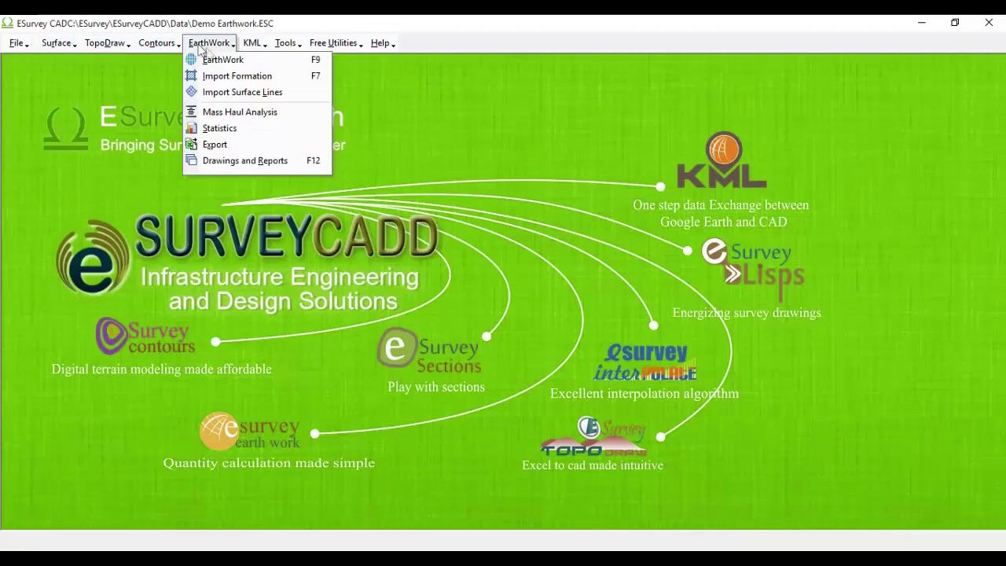
Step: Import the 797 formation points from FRL.xls as the formation surface
click(239, 77)
click(561, 386)
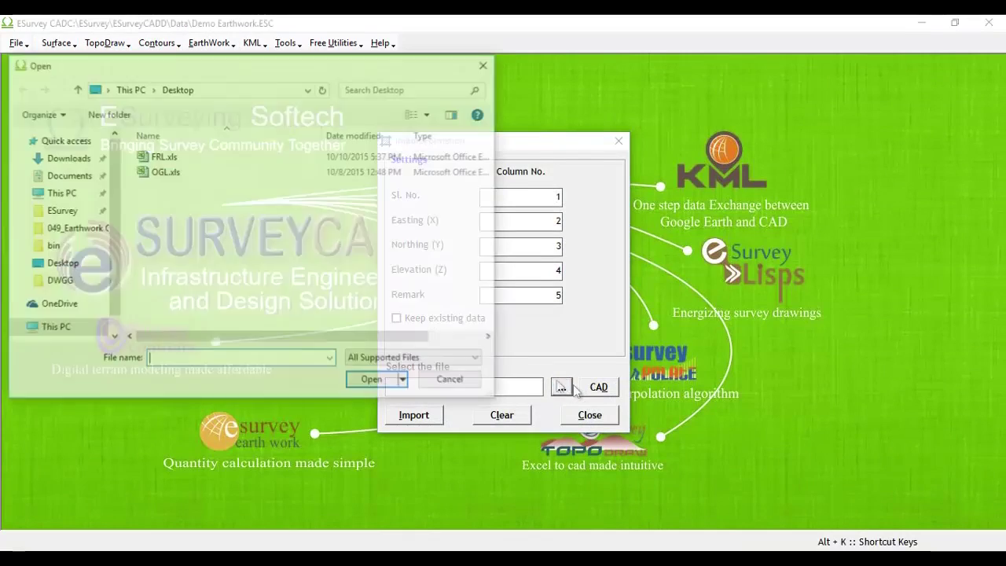
click(227, 157)
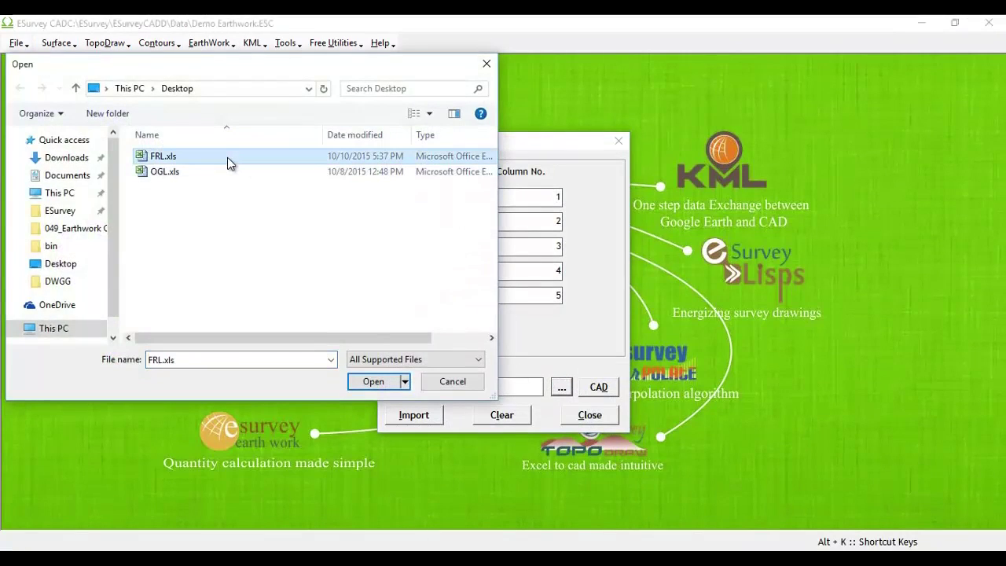
double_click(227, 158)
click(415, 414)
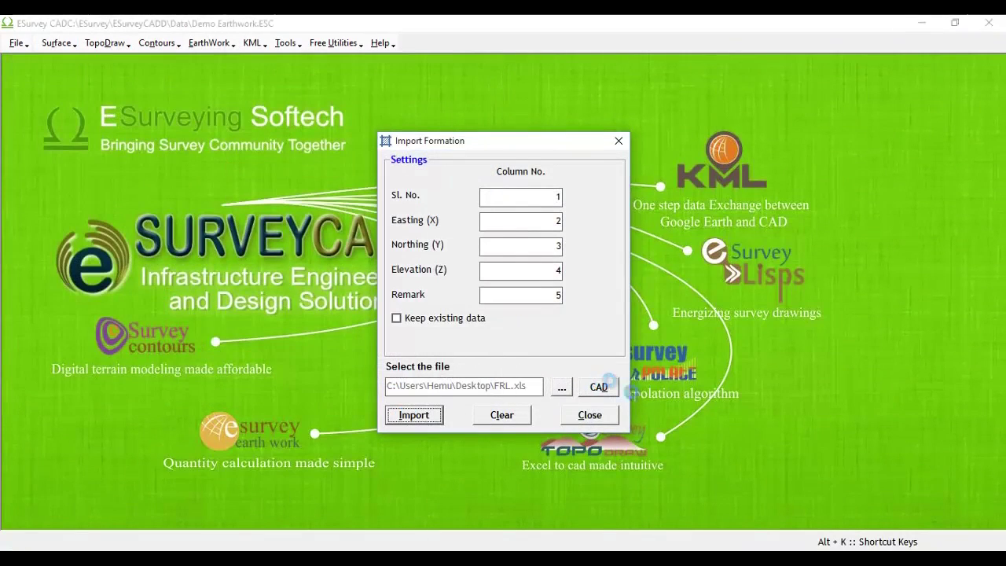
click(525, 337)
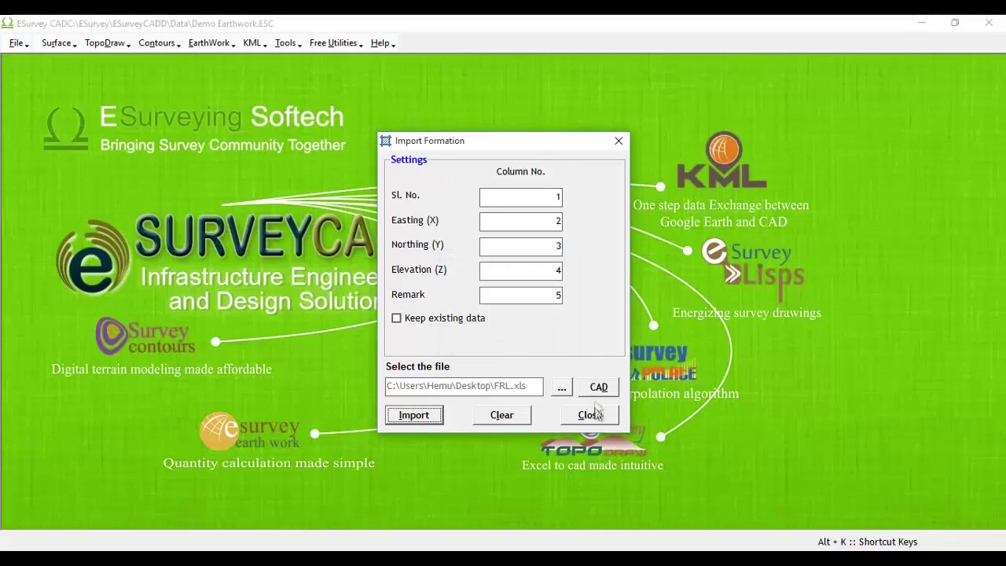
click(596, 410)
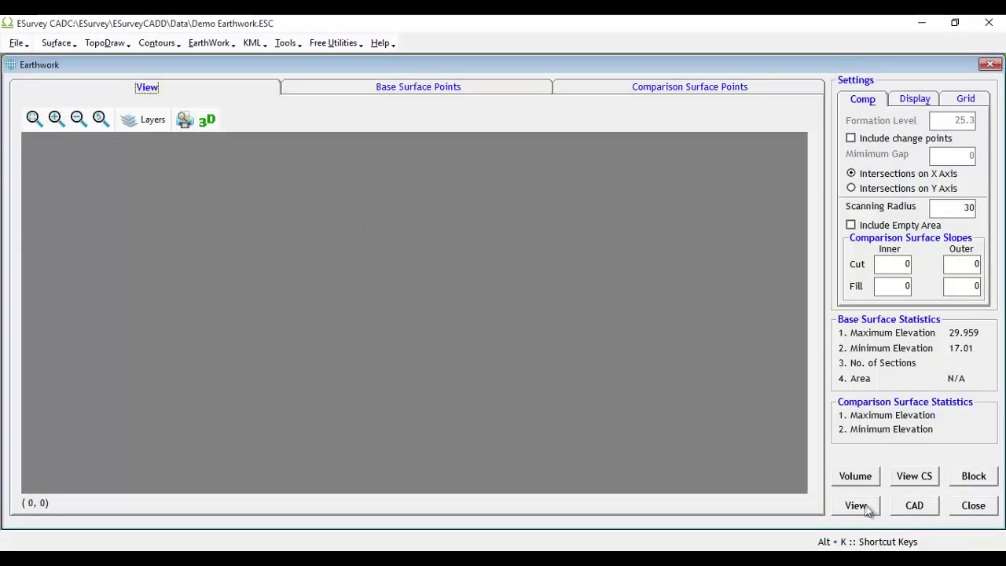
Step: Redraw the earthwork plot with formation levels and grid elevations overlaid, then zoom in
click(951, 100)
click(909, 102)
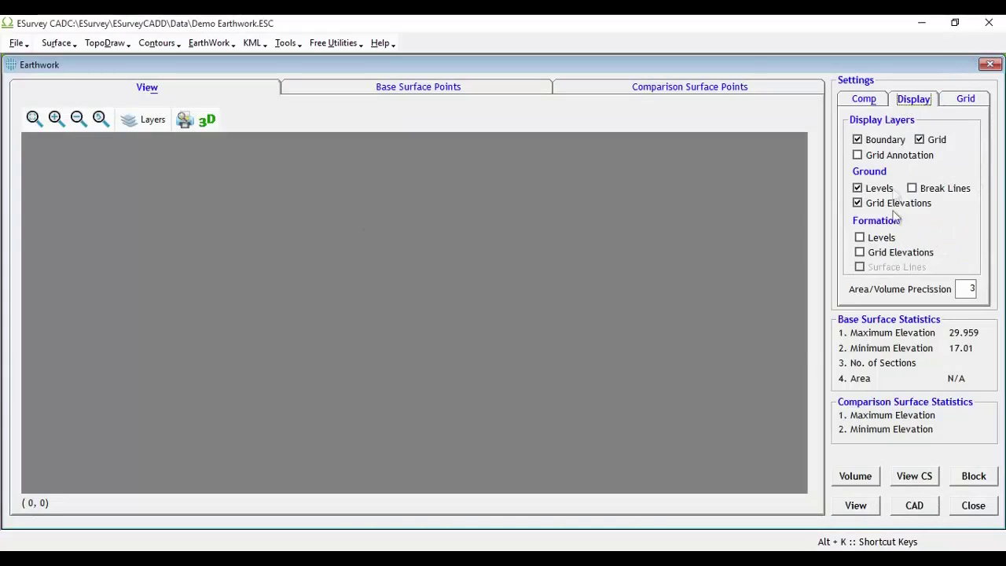
click(860, 252)
click(860, 237)
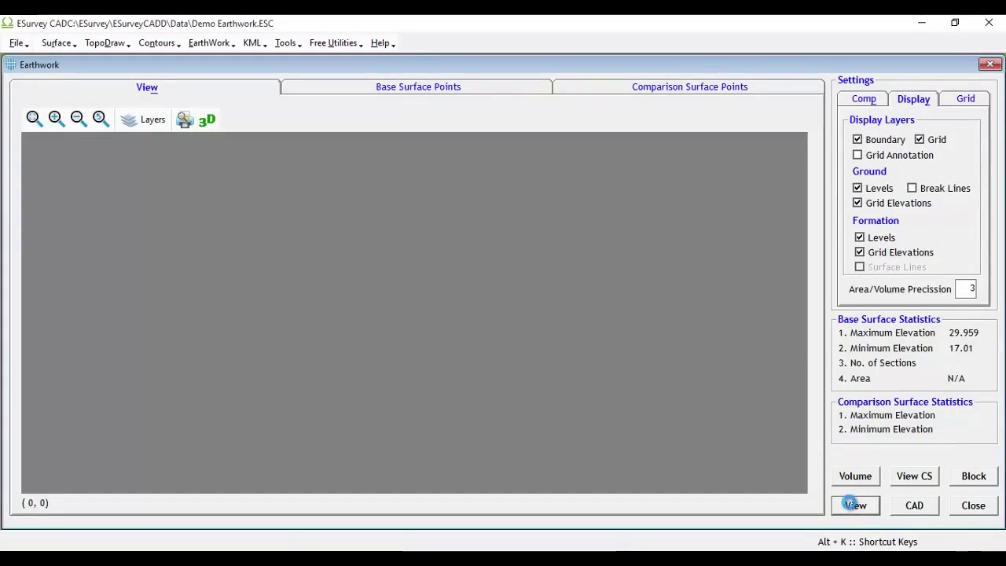
click(853, 505)
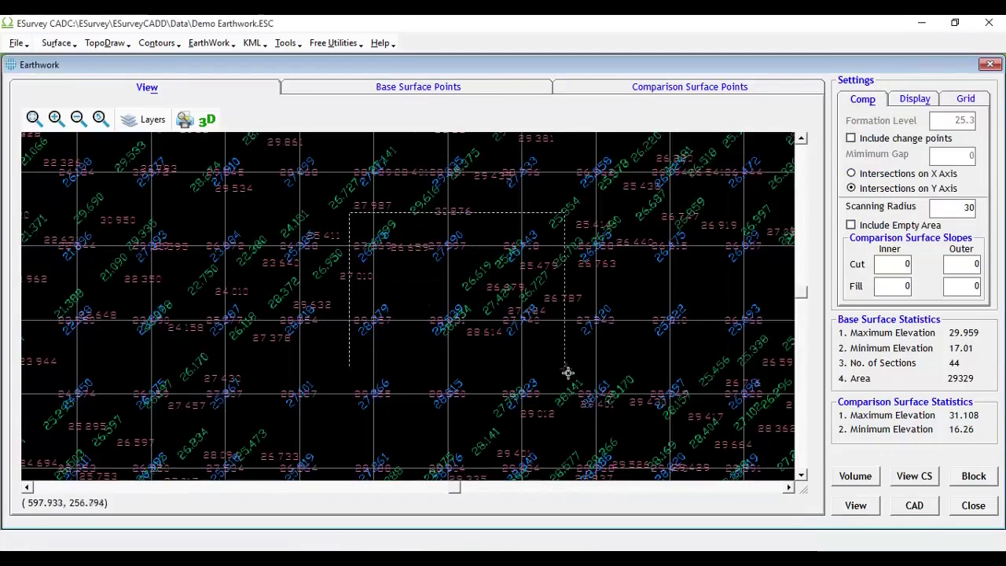
scroll(564, 374, up, 2)
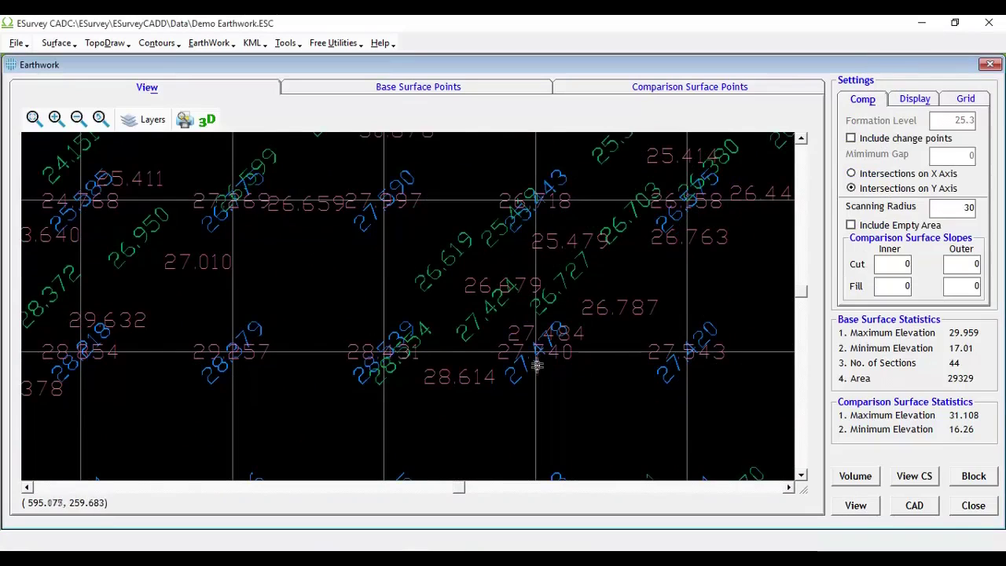
scroll(537, 375, up, 1)
scroll(519, 302, up, 1)
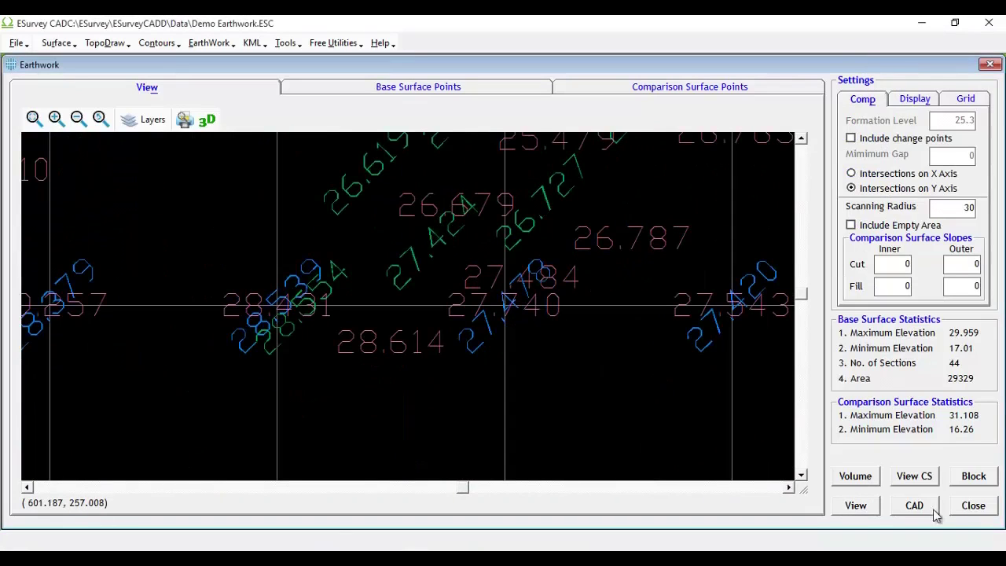
Step: Compute FRL volumes (cutting 10,586.448, filling 19,541.737) and review section 480.000's cross-section
click(857, 477)
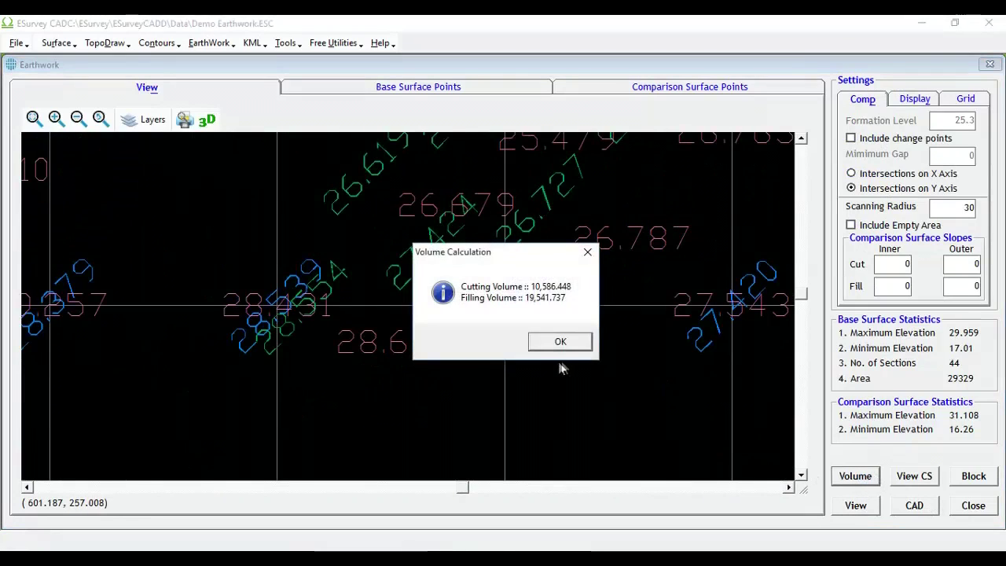
click(561, 341)
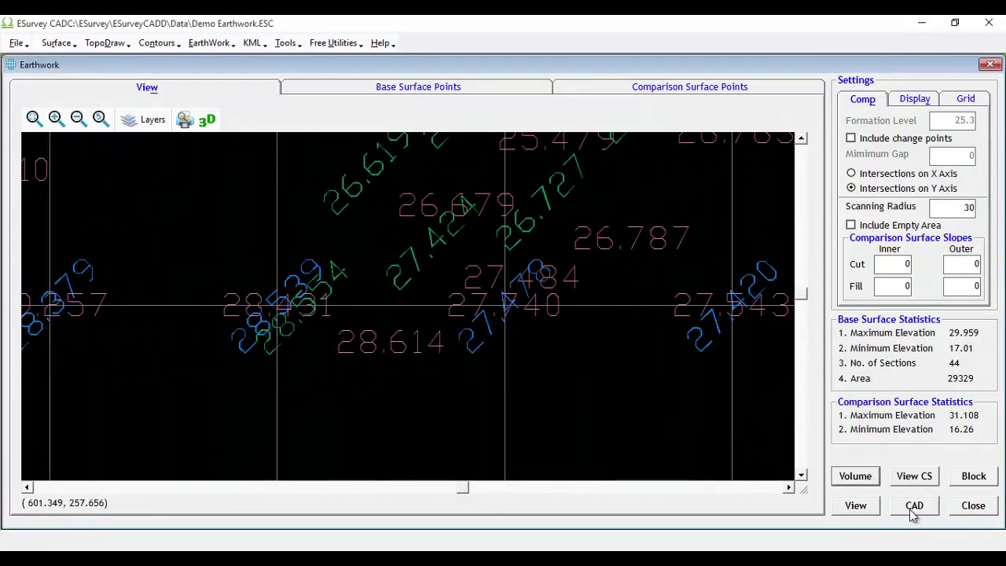
click(912, 477)
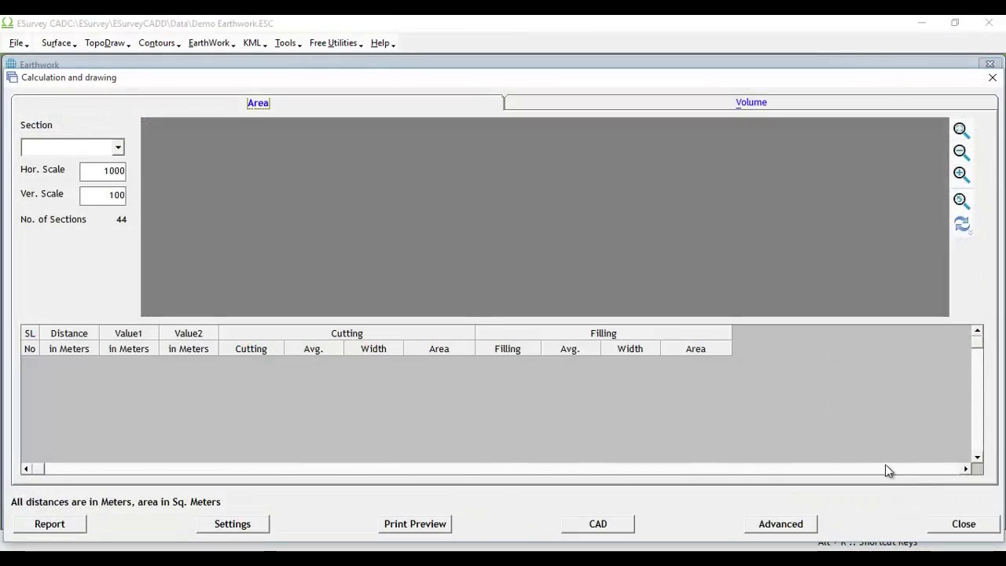
click(65, 147)
click(72, 191)
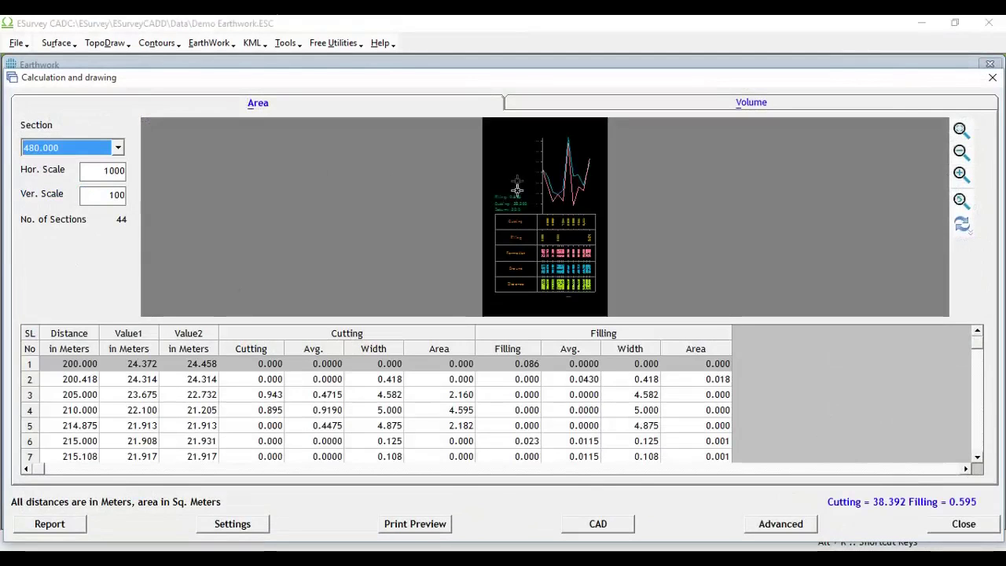
scroll(490, 197, up, 3)
key(Escape)
click(864, 99)
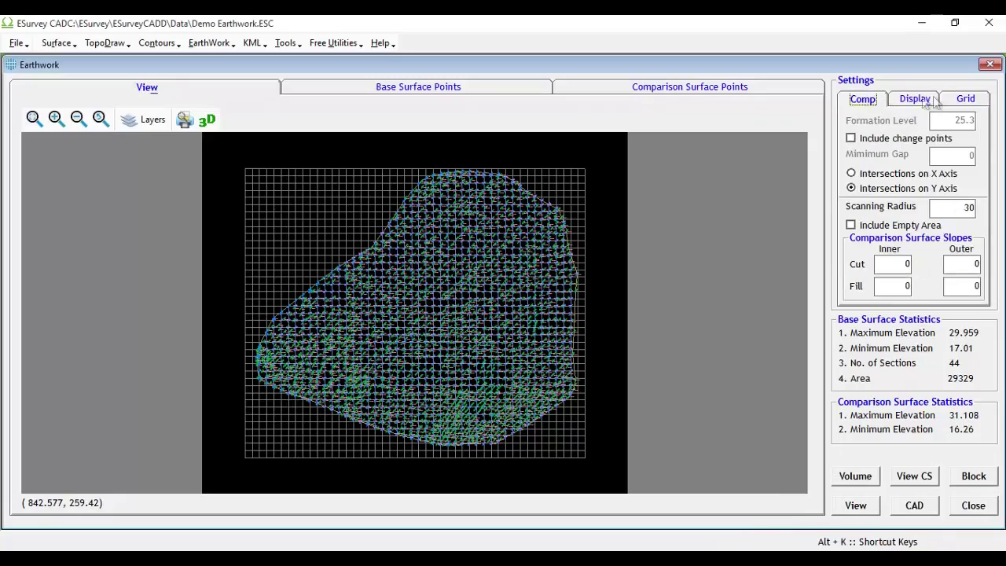
click(915, 99)
click(965, 100)
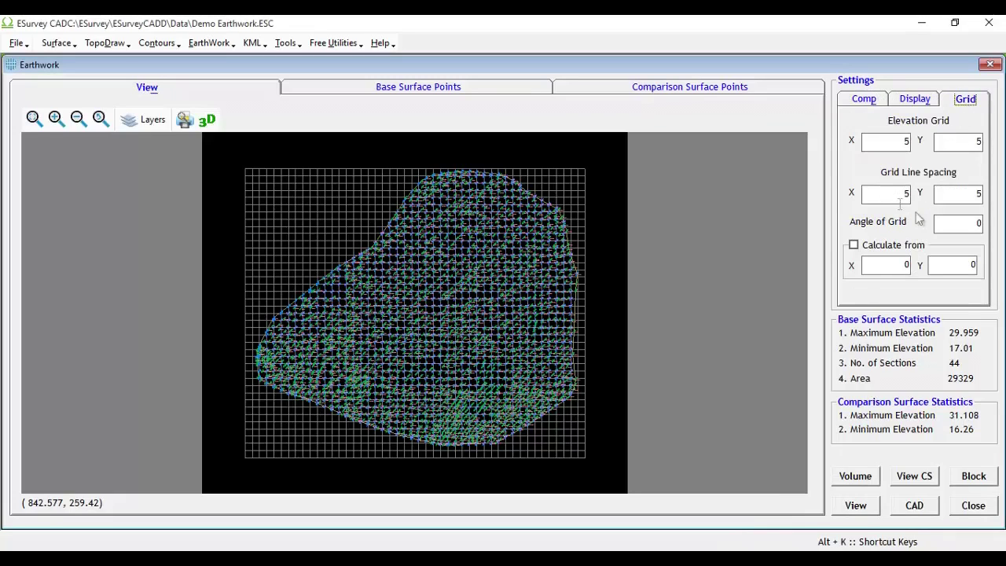
key(Tab)
click(854, 245)
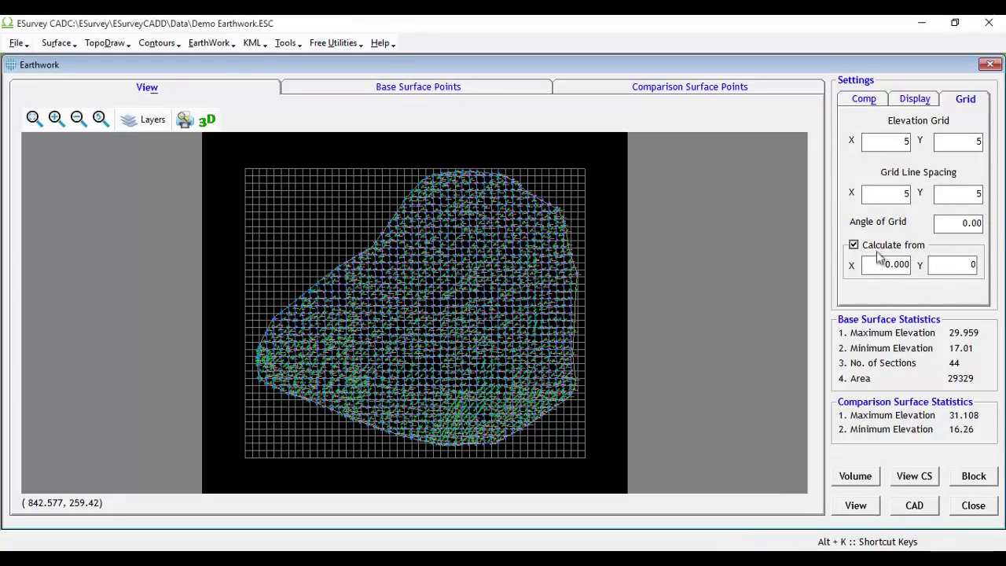
click(876, 249)
click(864, 100)
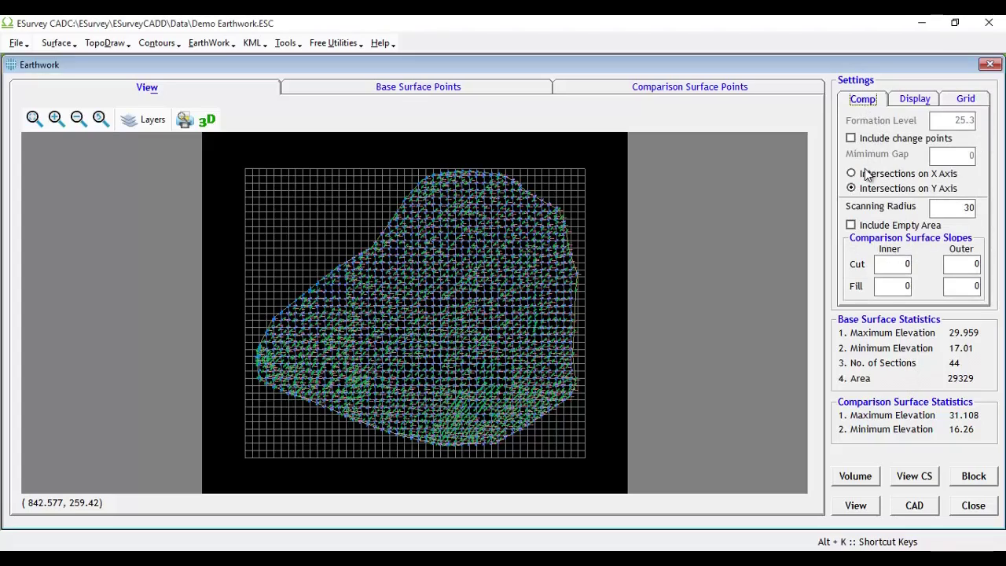
click(875, 190)
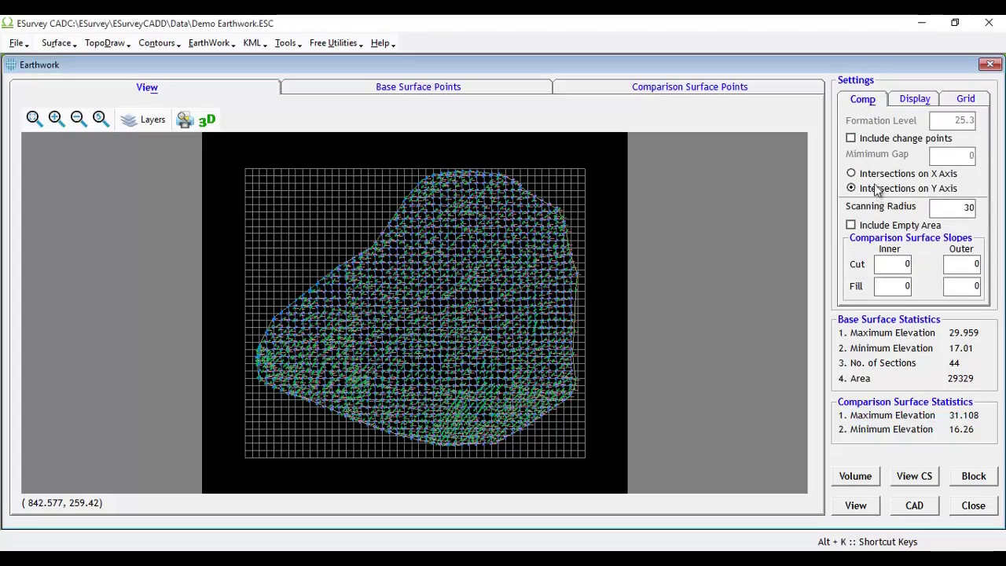